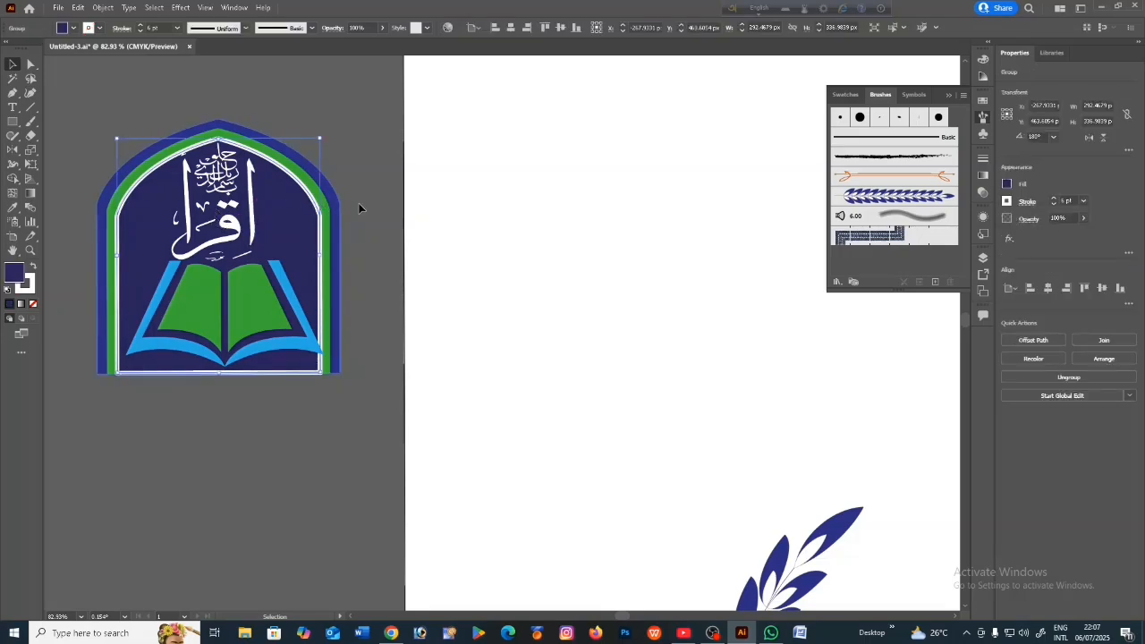
click(387, 219)
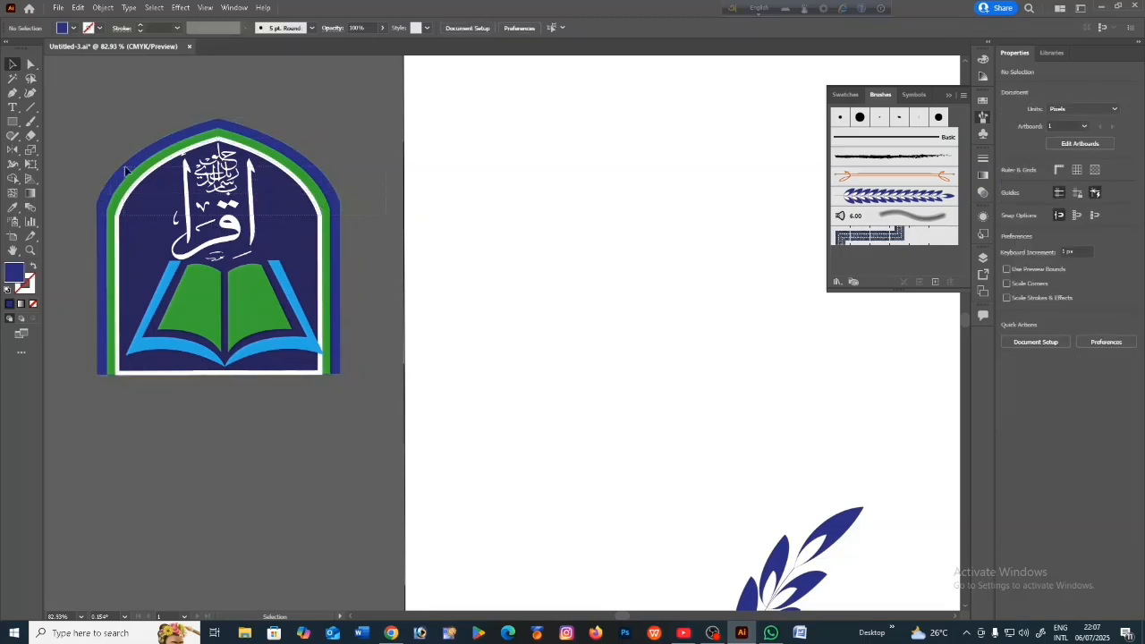
drag(125, 170, 154, 145)
drag(364, 138, 116, 140)
drag(108, 402, 87, 404)
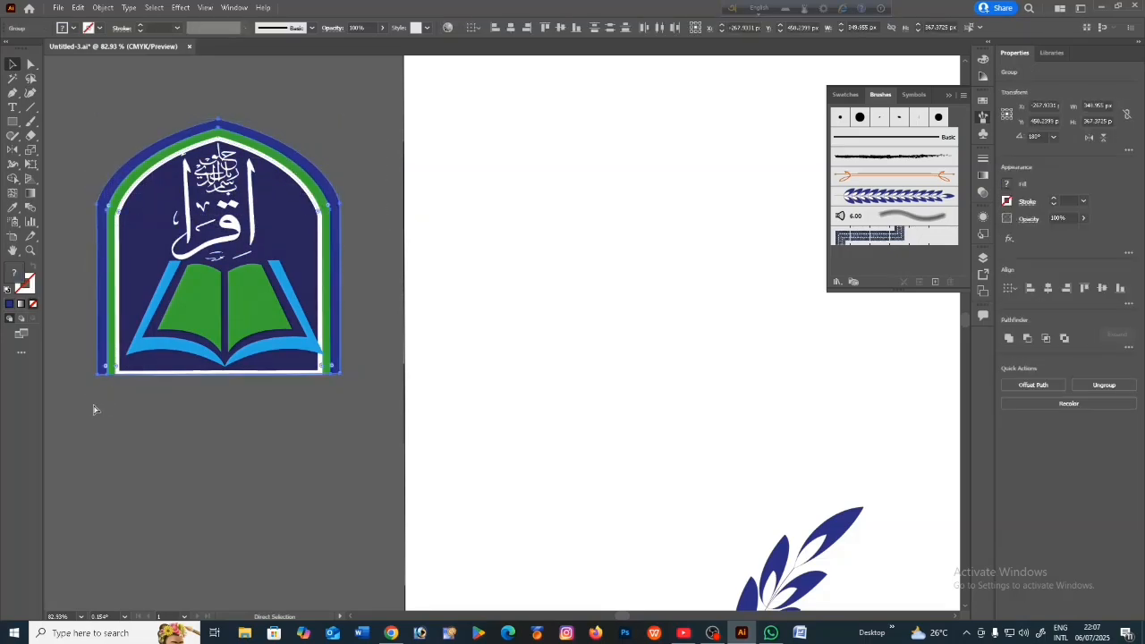
Narrow the white calligraphy to about 101 px wide and move the open book up inside the arch
click(271, 293)
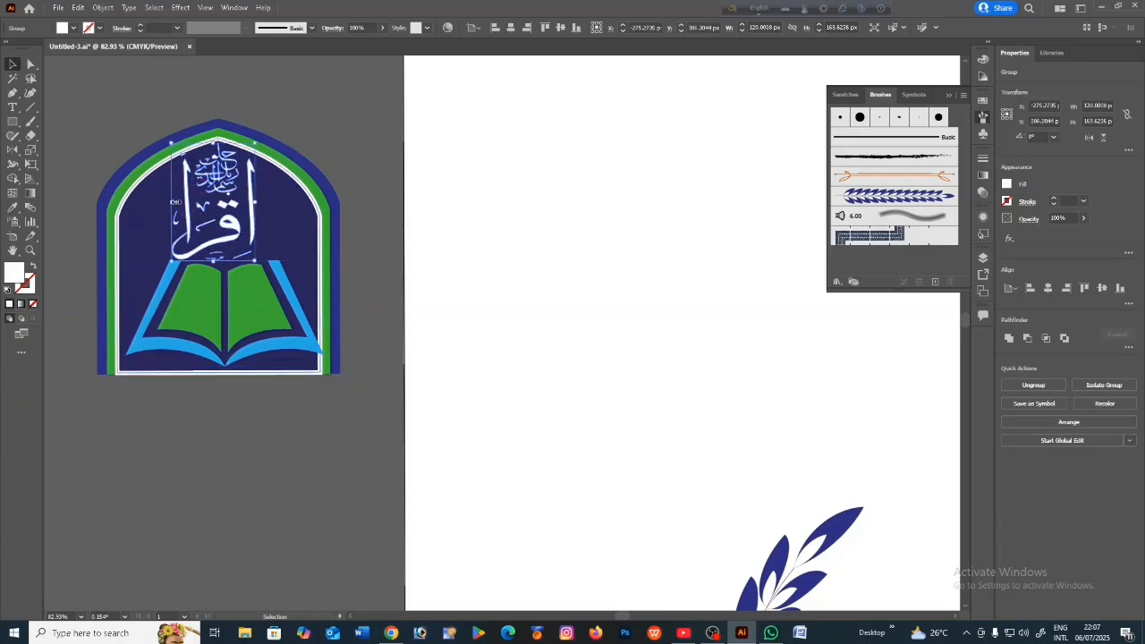
mouse_move(196, 310)
mouse_down()
mouse_move(186, 306)
mouse_move(192, 290)
mouse_up()
Try to send the dark inner arch backward behind the other emblem parts
click(211, 208)
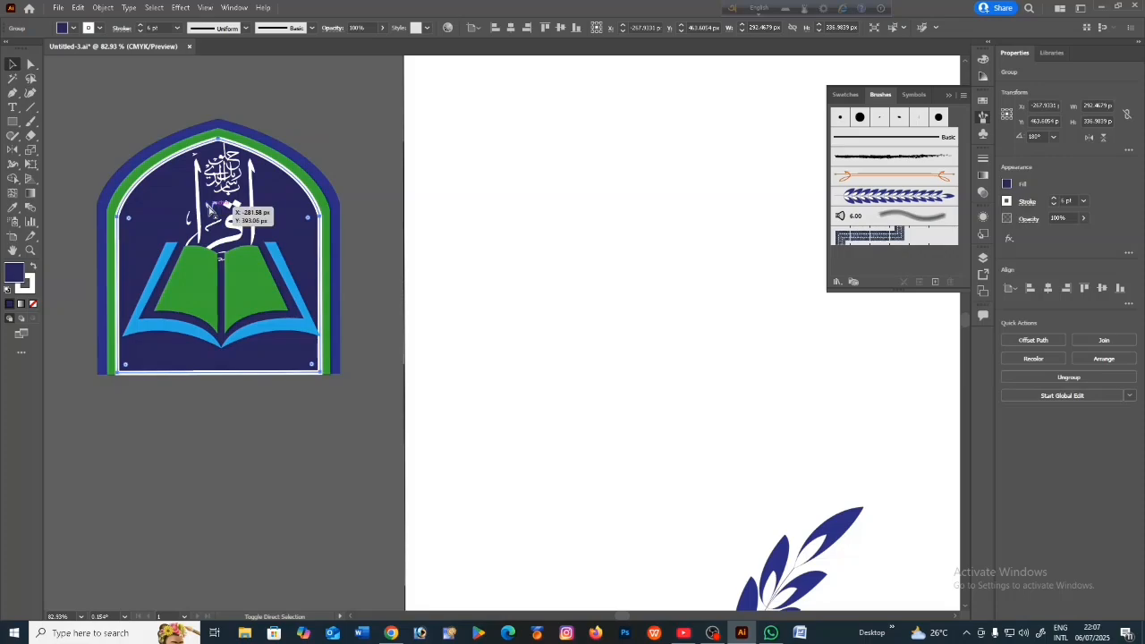
key(ctrl+[)
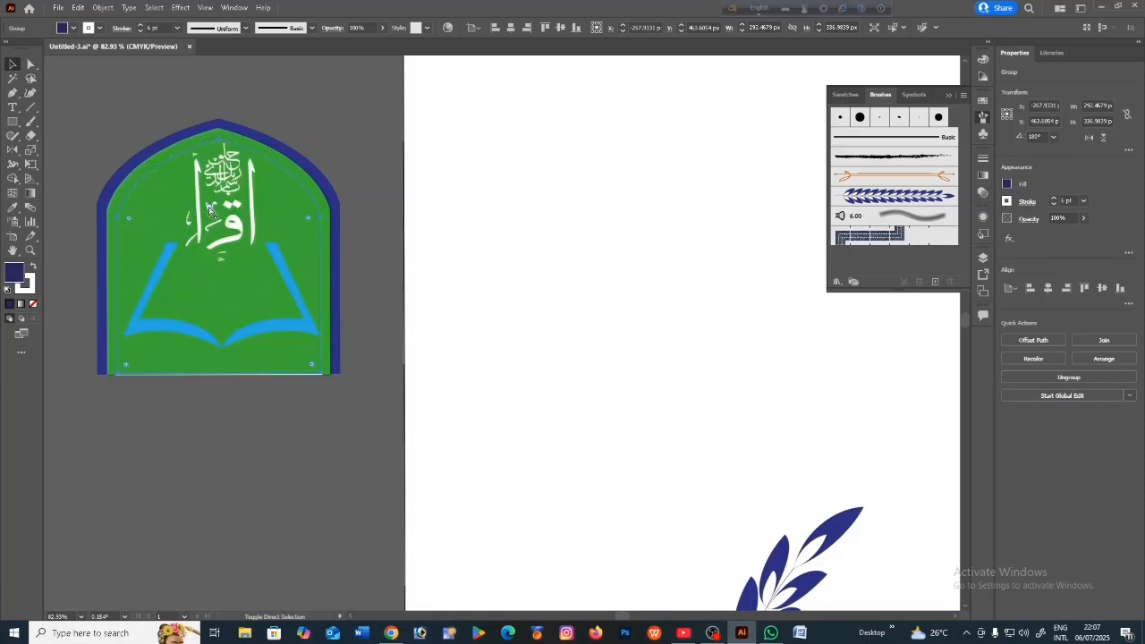
key(ctrl+z)
key(ctrl+2)
Bring the white calligraphy in front of the open book and shift it to the arch's centre line
click(217, 205)
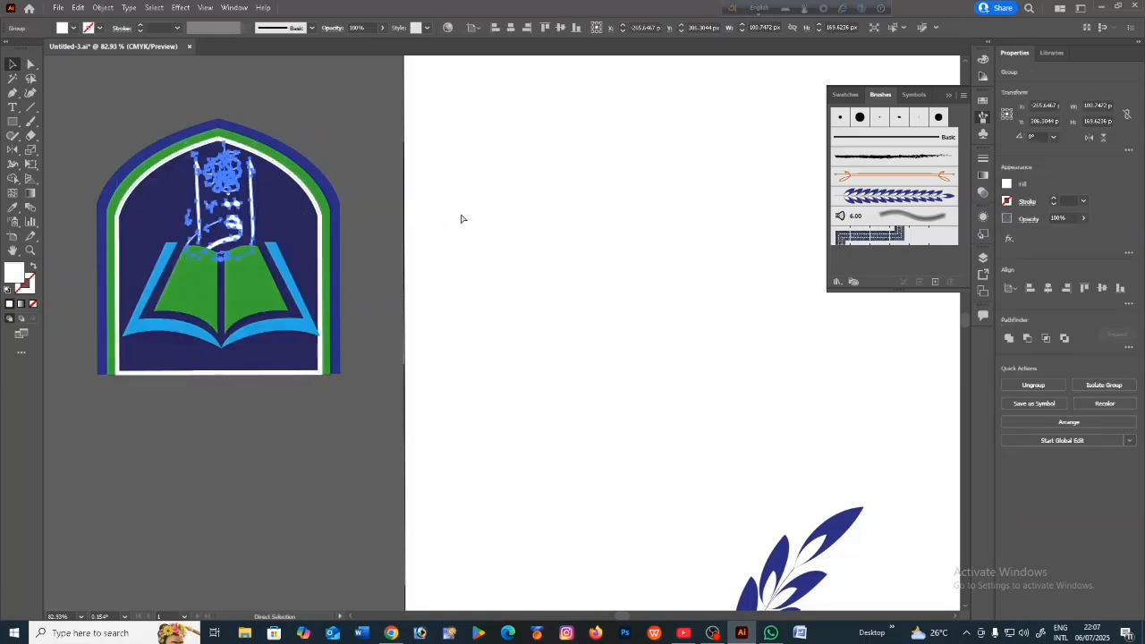
key(ctrl+shift+])
click(461, 218)
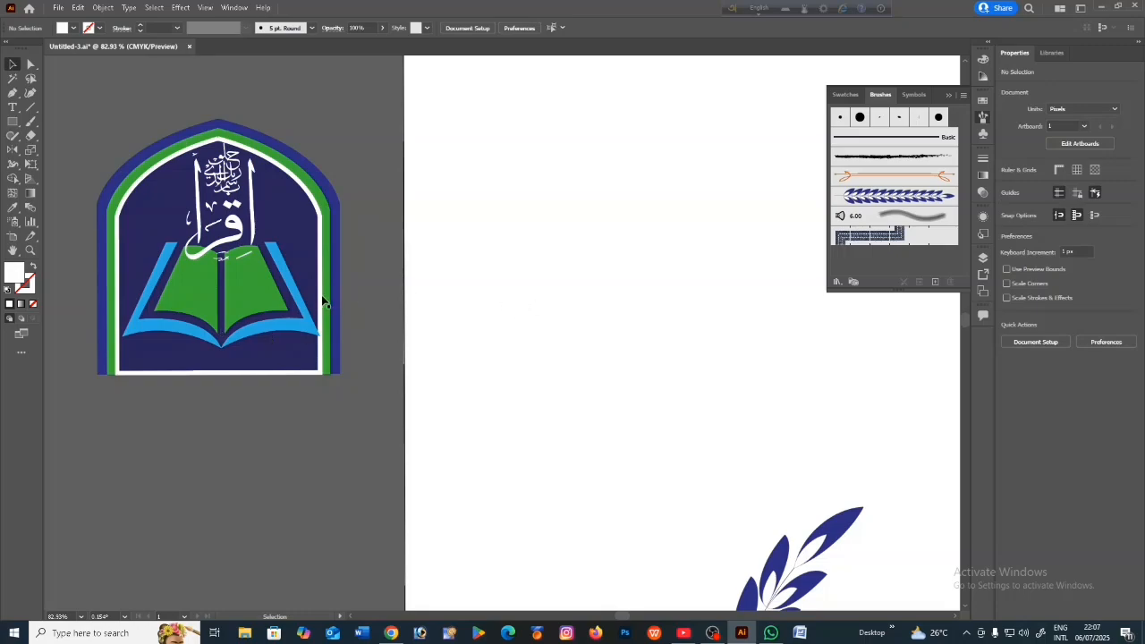
drag(230, 210, 229, 215)
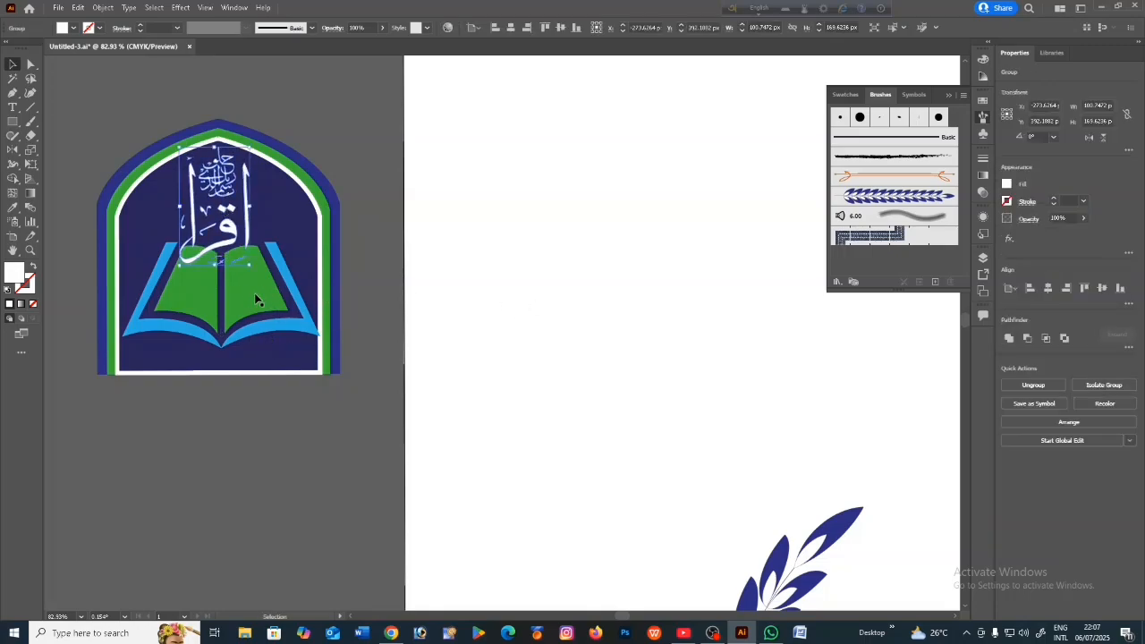
click(255, 296)
click(422, 211)
Group the arches, book and calligraphy into one emblem and move it onto the artboard
drag(123, 118, 414, 409)
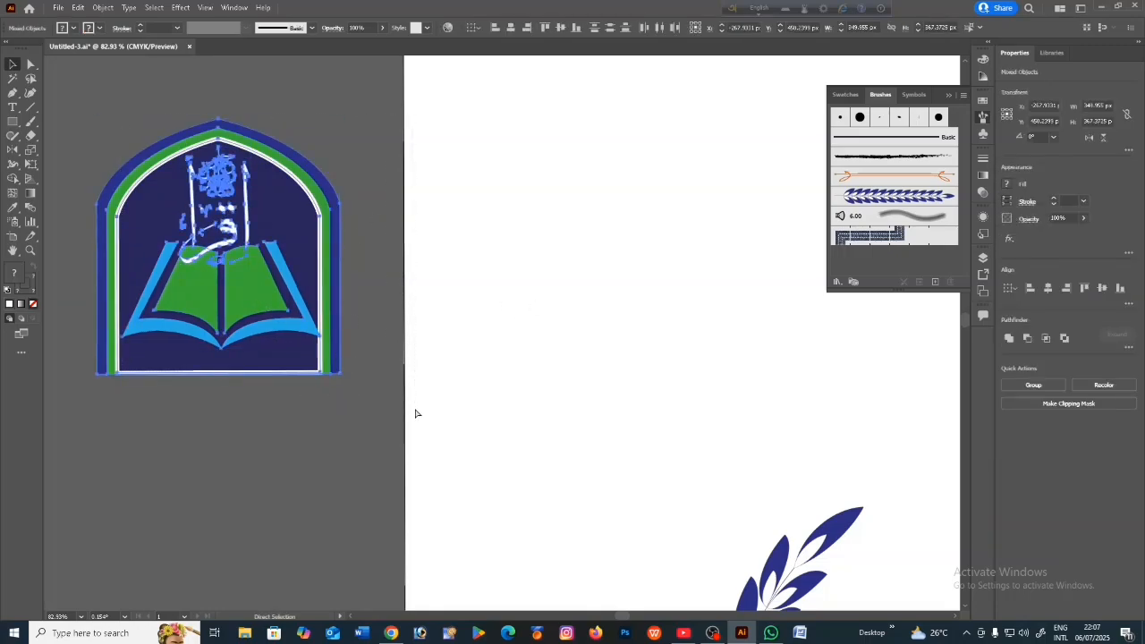
key(ctrl+g)
drag(322, 327, 710, 435)
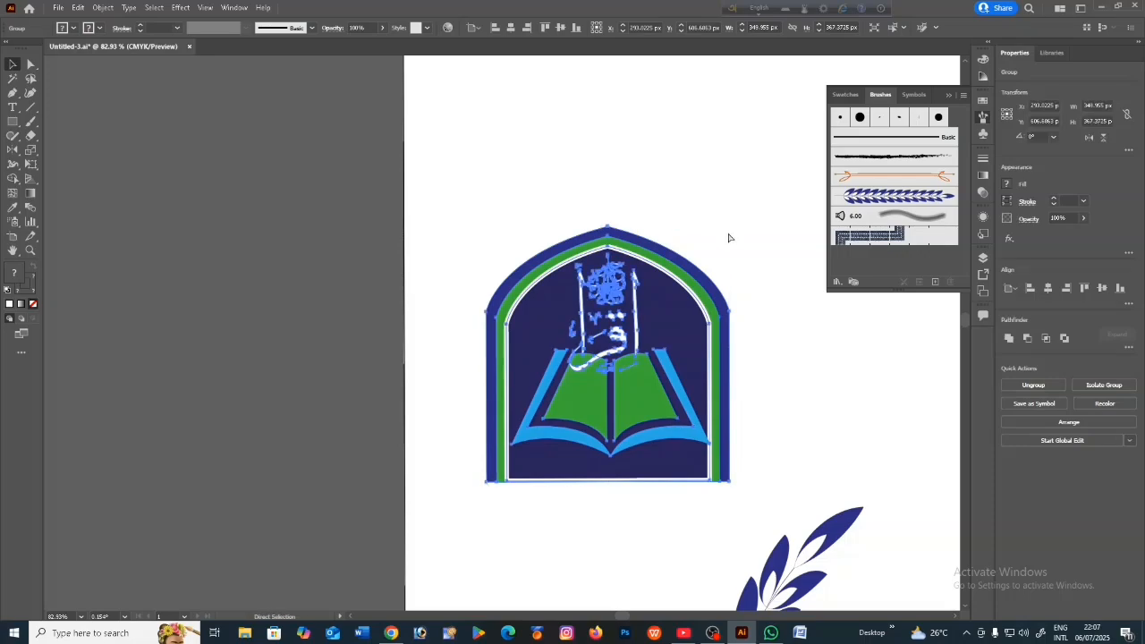
Place the grouped emblem inside the laurel wreath and scale it to about 465 px wide
key(ctrl+shift)
drag(728, 227, 681, 276)
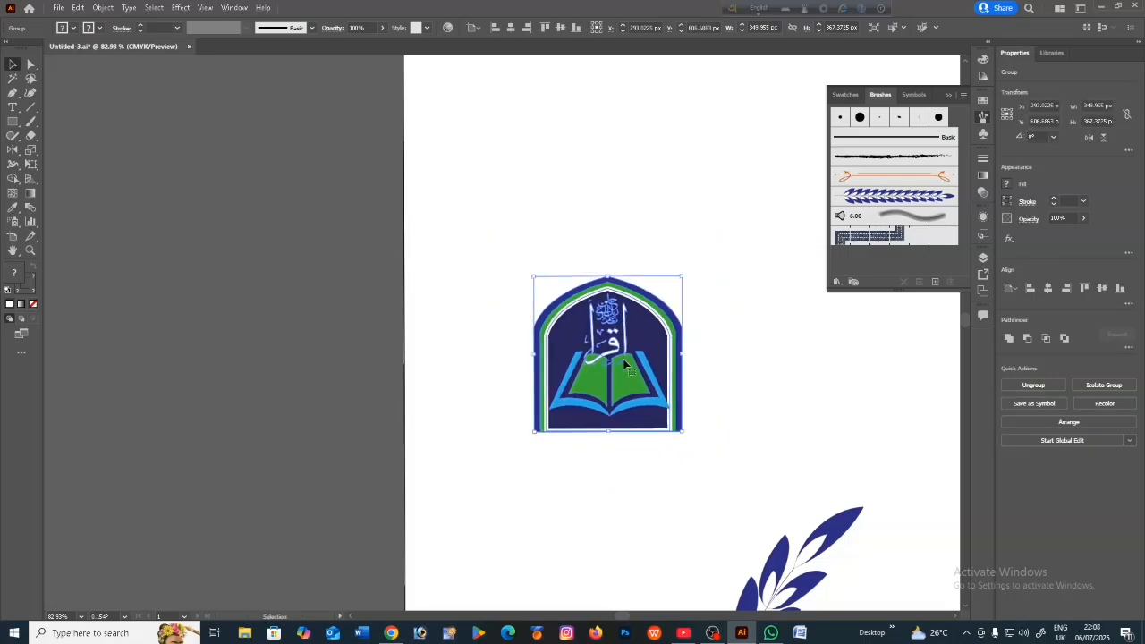
mouse_move(623, 363)
mouse_down()
mouse_move(630, 345)
mouse_move(619, 385)
mouse_up()
drag(690, 460, 332, 297)
scroll(801, 442, down, 3)
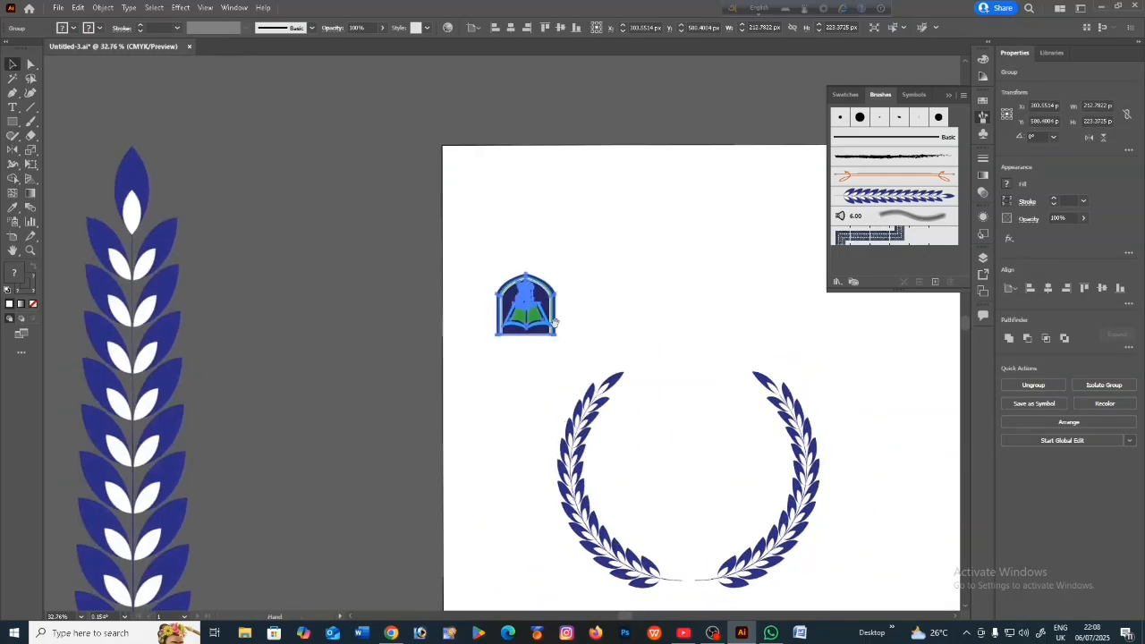
drag(526, 320, 753, 534)
drag(704, 506, 698, 479)
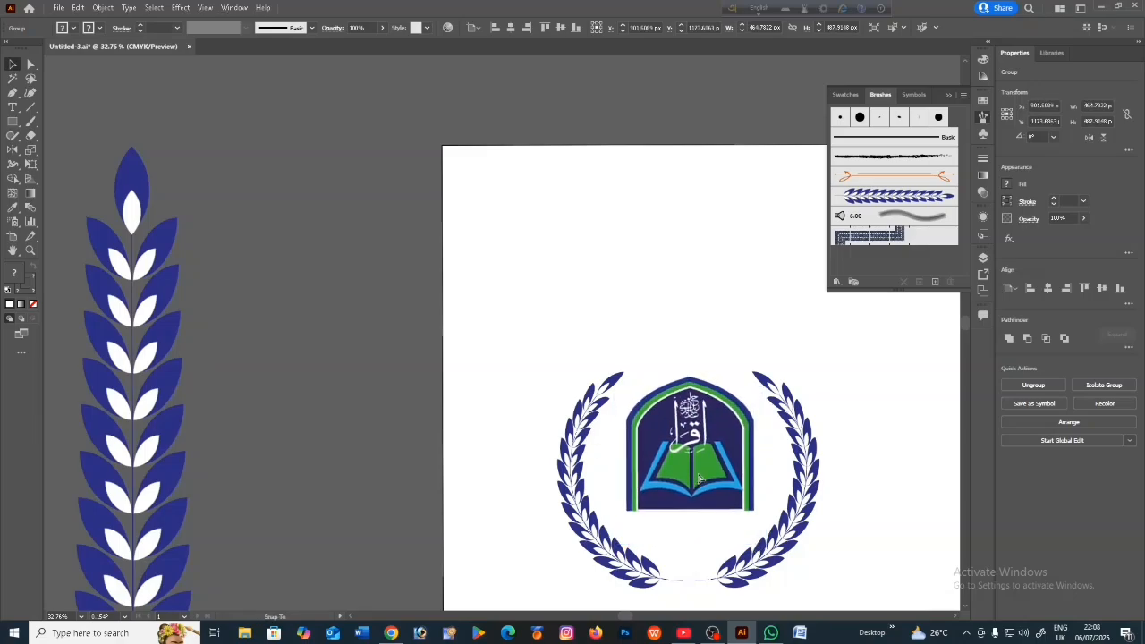
drag(505, 422, 657, 383)
click(901, 499)
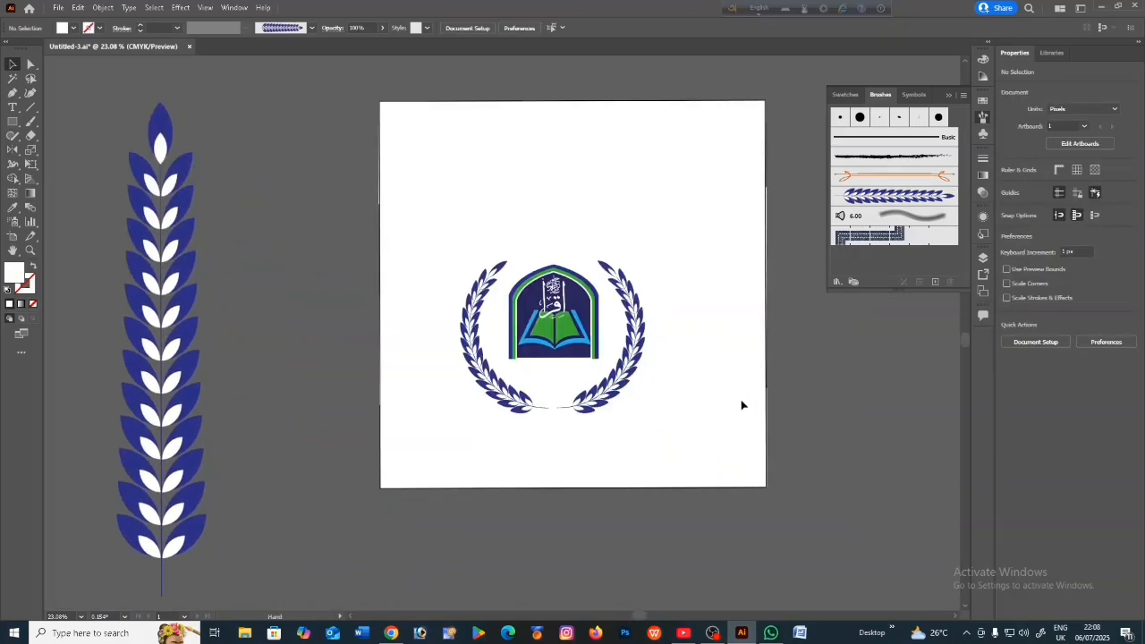
Scale the laurel wreath down slightly so it sits closer around the emblem
click(502, 390)
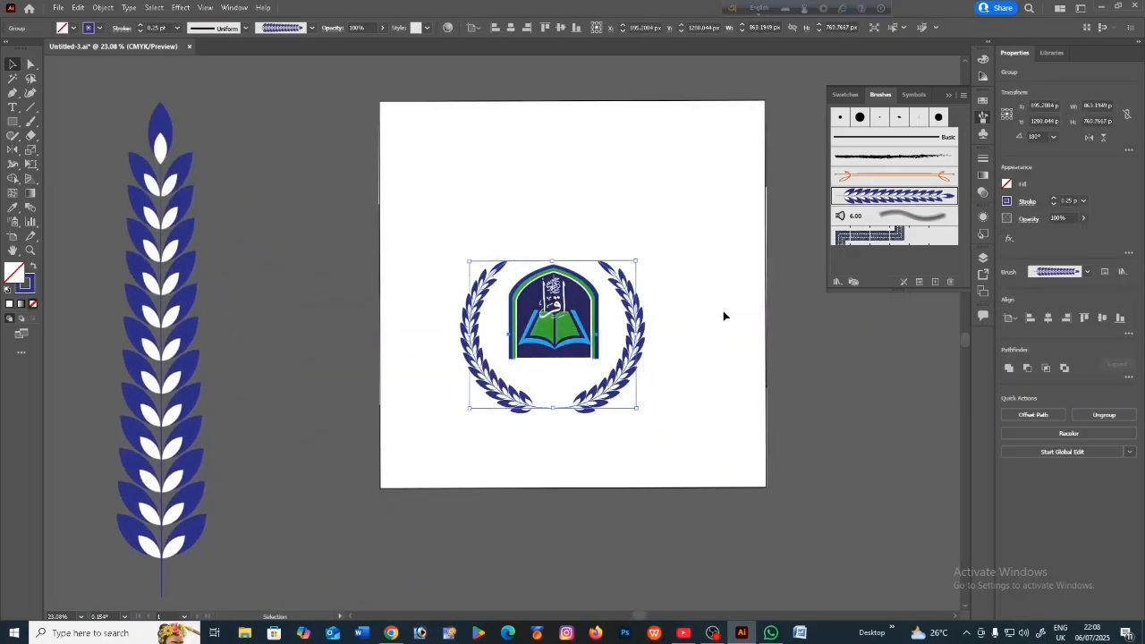
click(723, 312)
click(643, 320)
drag(631, 331, 558, 328)
click(569, 329)
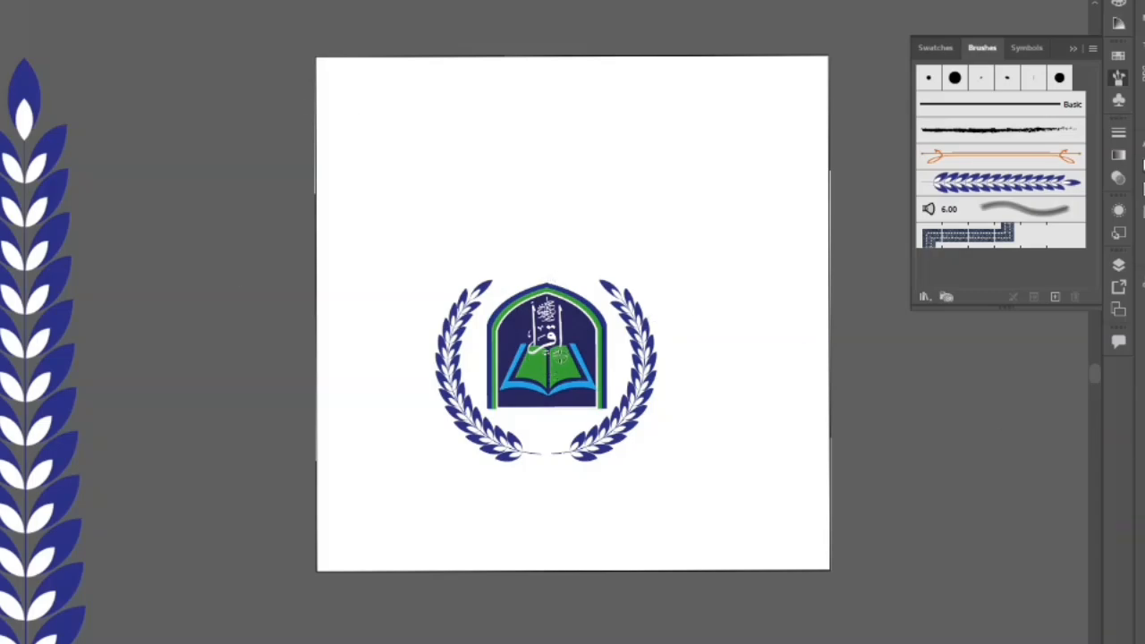
Try to align the emblem and the laurel wreath to each other's vertical centre
drag(410, 243, 859, 467)
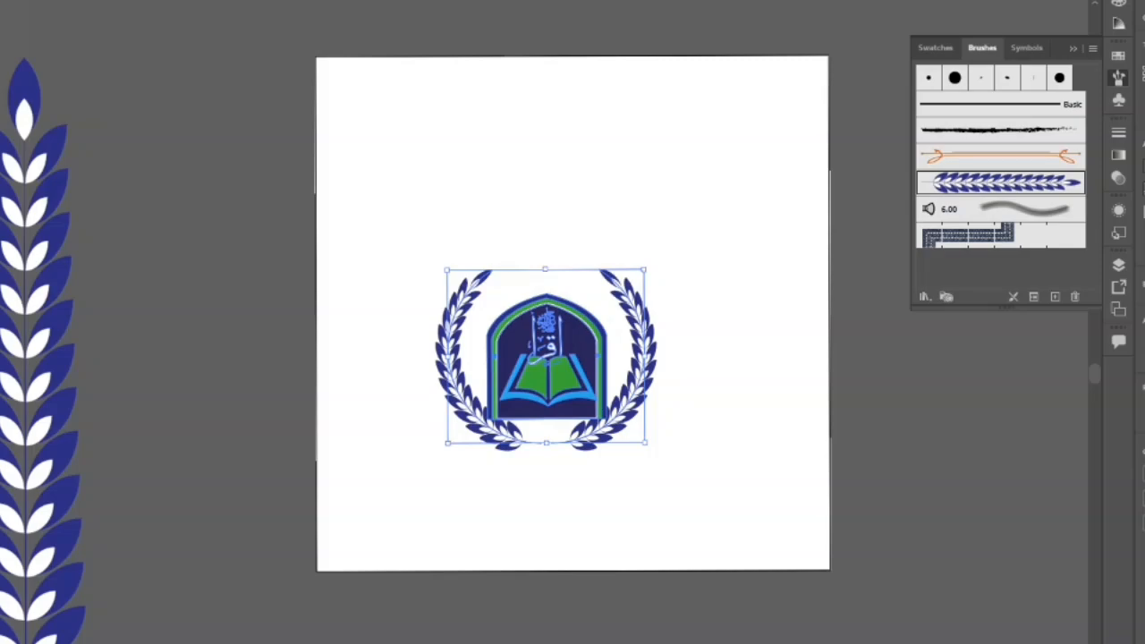
key(ctrl+z)
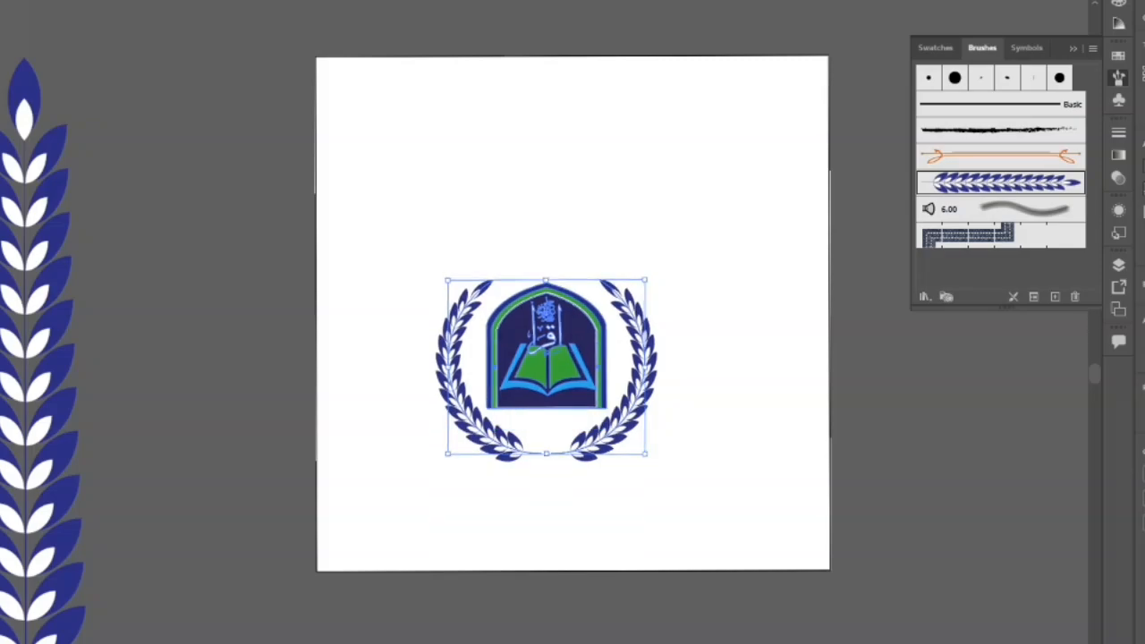
key(ctrl+shift+z)
key(ctrl+z)
click(761, 371)
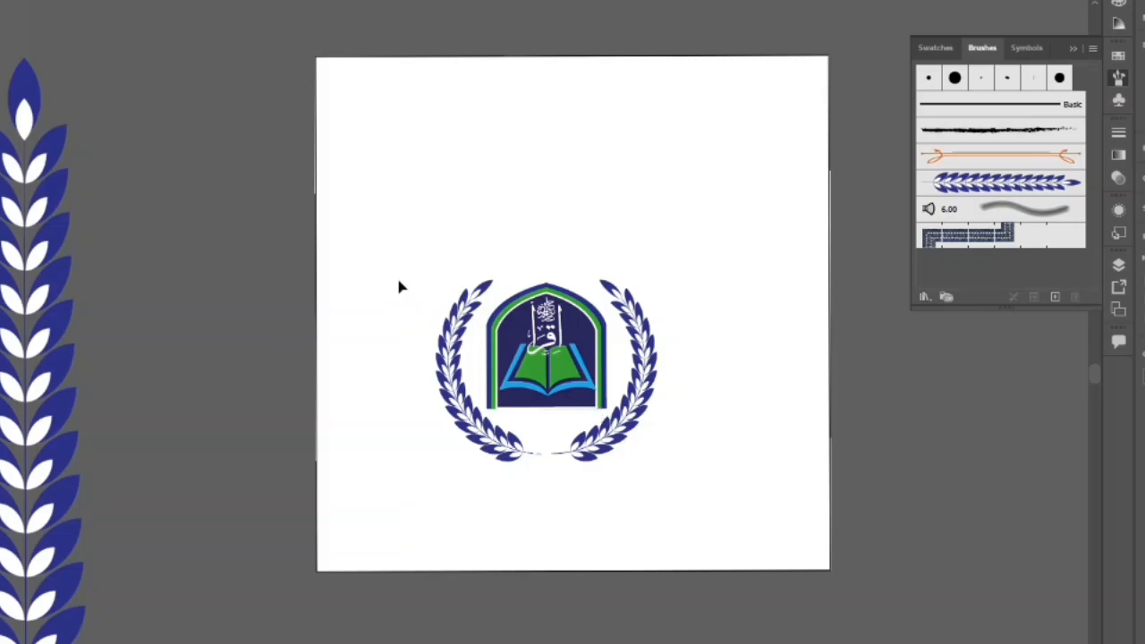
Move the emblem and laurel wreath together up towards the centre of the artboard
drag(397, 277, 695, 417)
drag(562, 374, 593, 324)
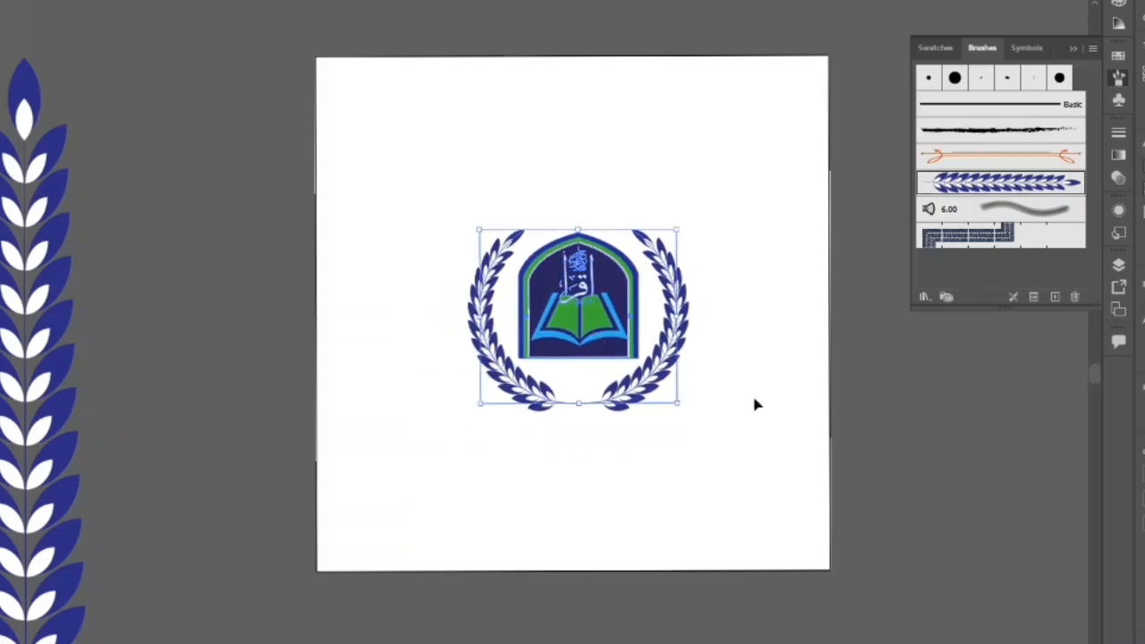
click(754, 402)
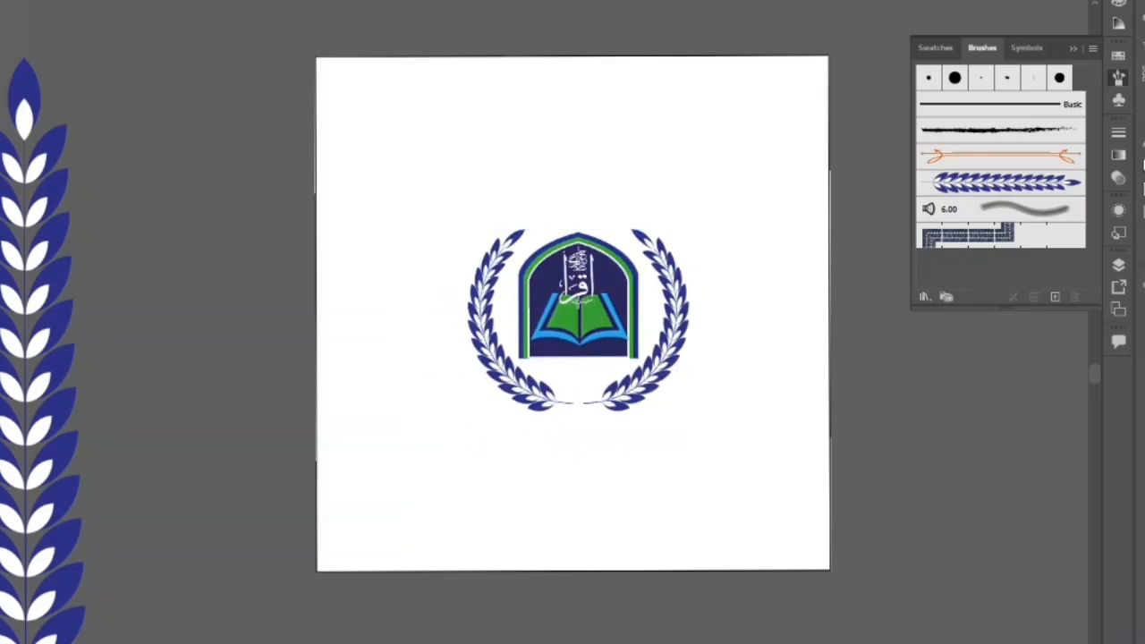
Draw an unfilled circle from the emblem's centre just around the laurel wreath and nudge it into alignment
mouse_move(579, 307)
mouse_down()
mouse_move(660, 389)
mouse_move(651, 411)
mouse_move(664, 424)
mouse_up()
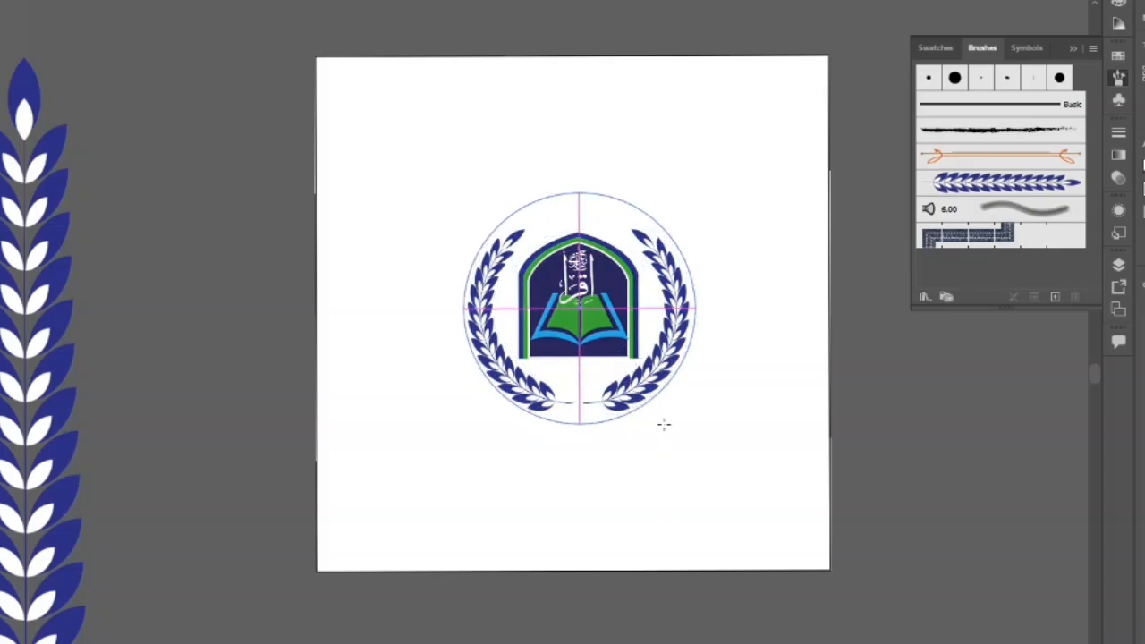
drag(664, 424, 664, 423)
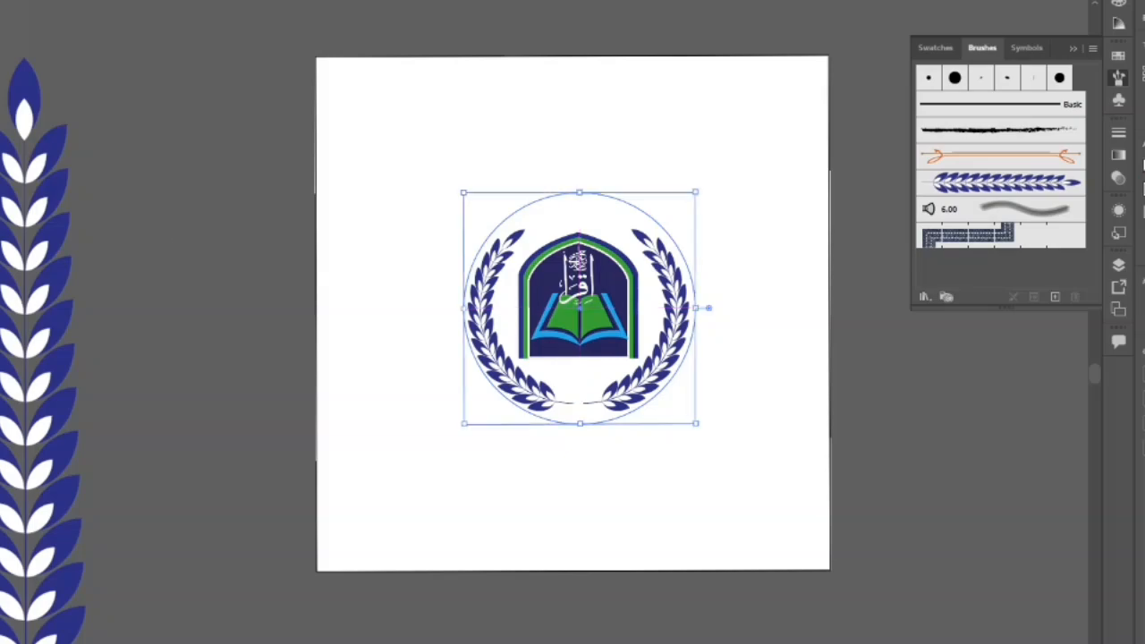
key(Left)
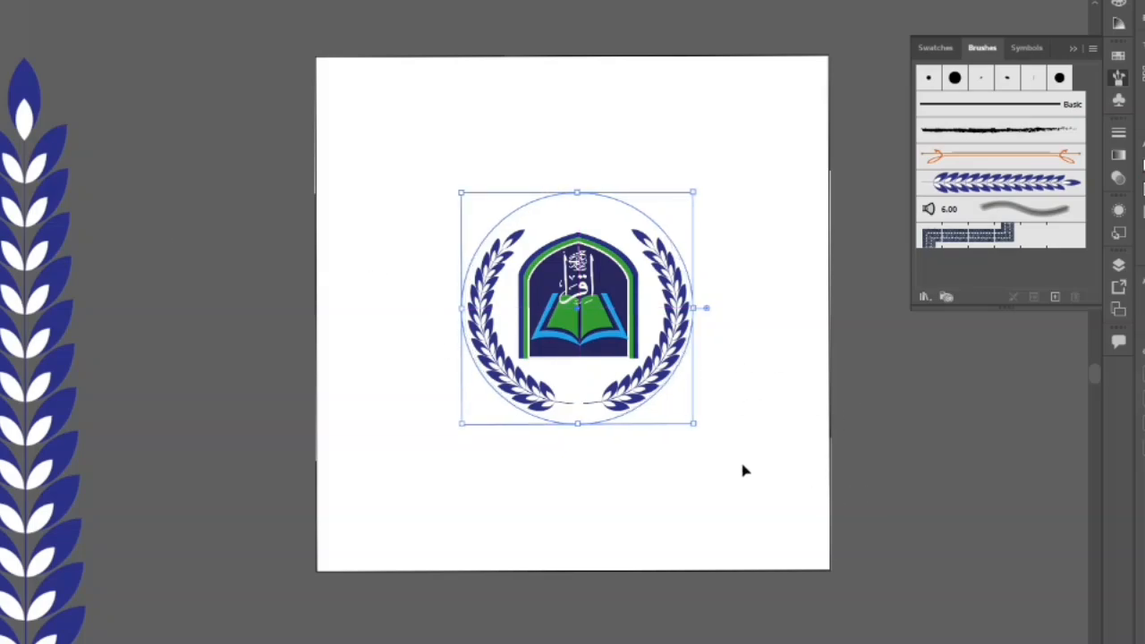
Thicken the blue outline of the circle around the wreath to 6 pt
key(z)
drag(827, 485, 966, 588)
drag(827, 514, 652, 590)
key(v)
key(space)
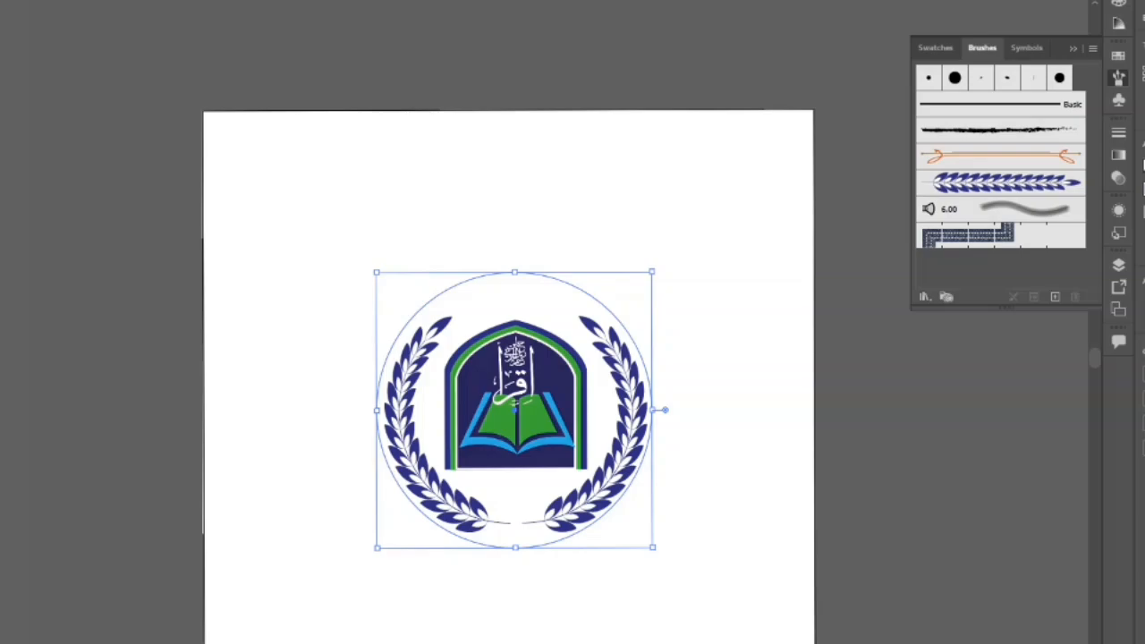
click(329, 225)
click(474, 284)
click(328, 227)
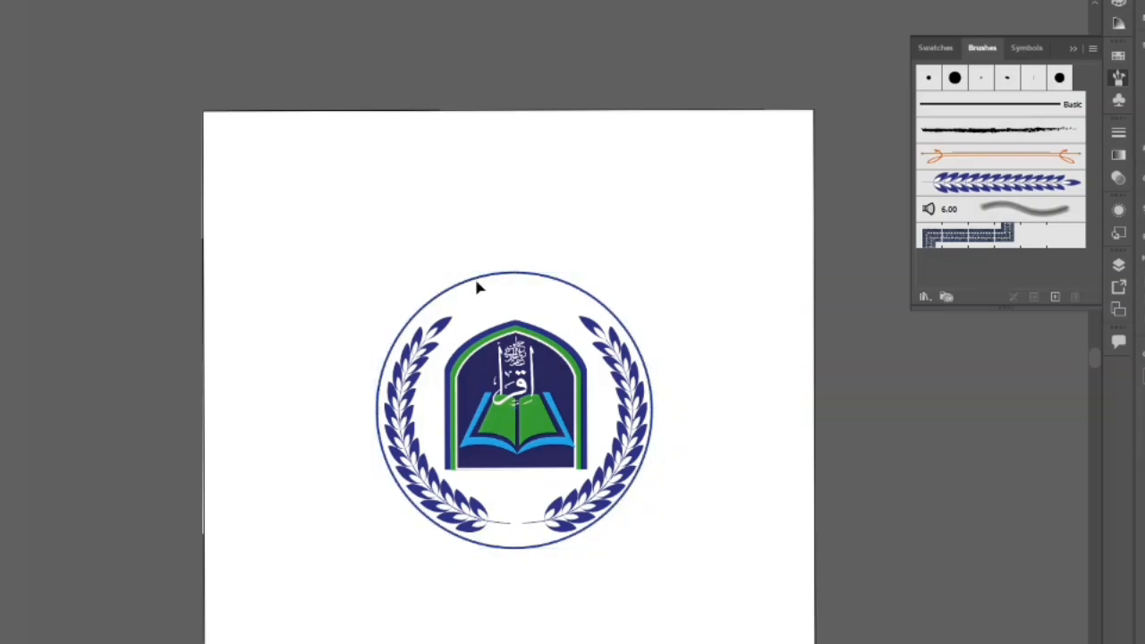
Paste a copy of the circle in front and enlarge it from its centre into an outer ring
click(453, 286)
click(2, 2)
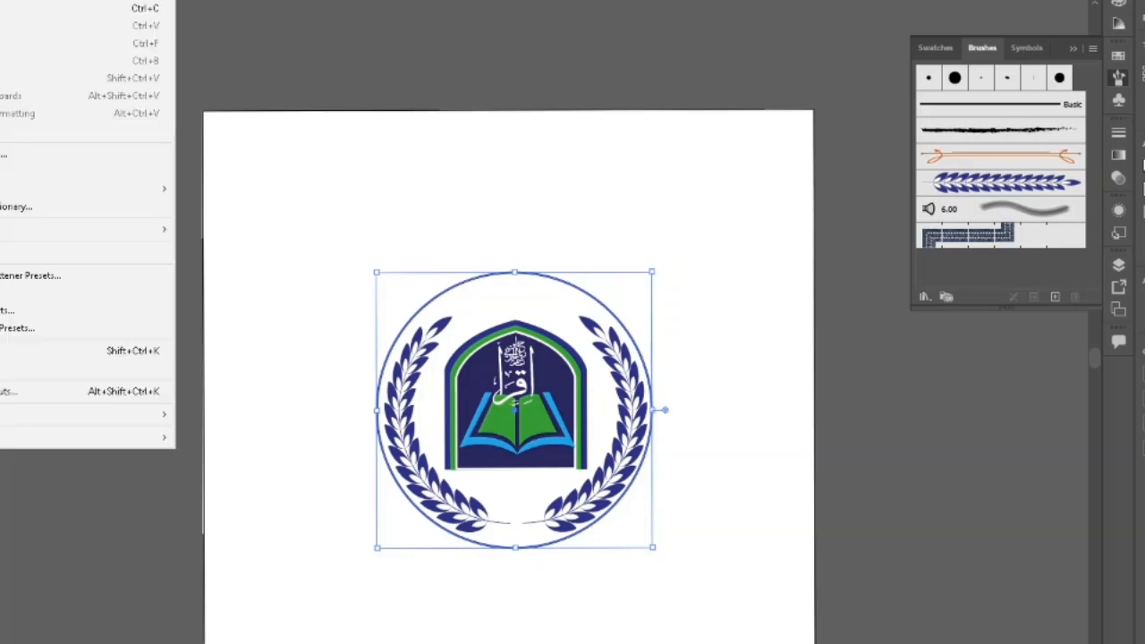
click(54, 8)
click(2, 2)
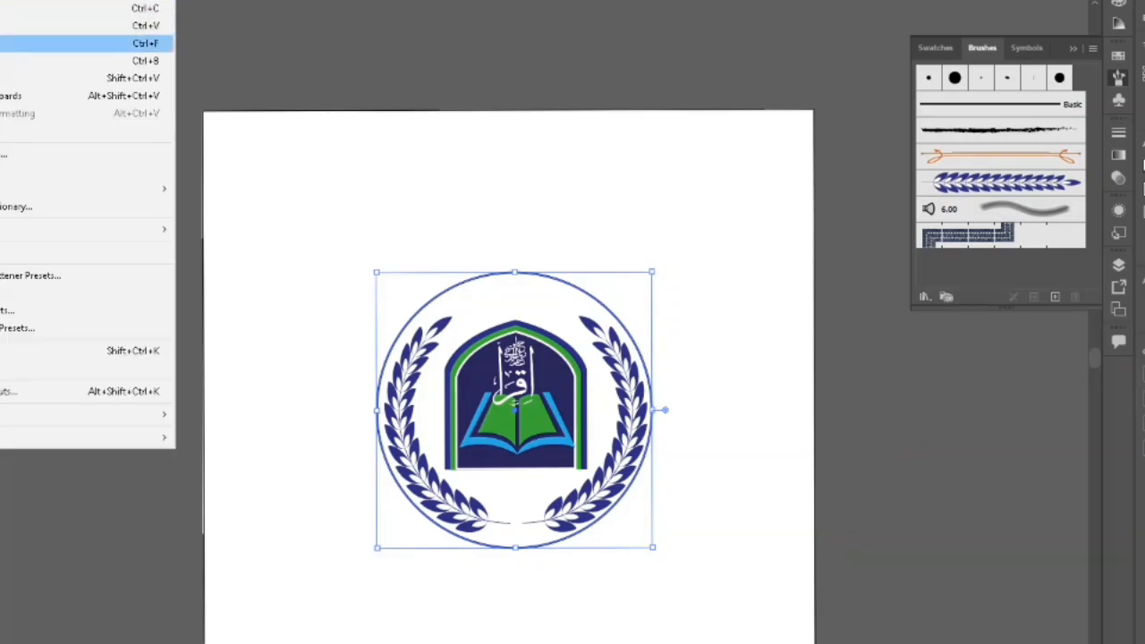
click(54, 43)
drag(652, 272, 723, 241)
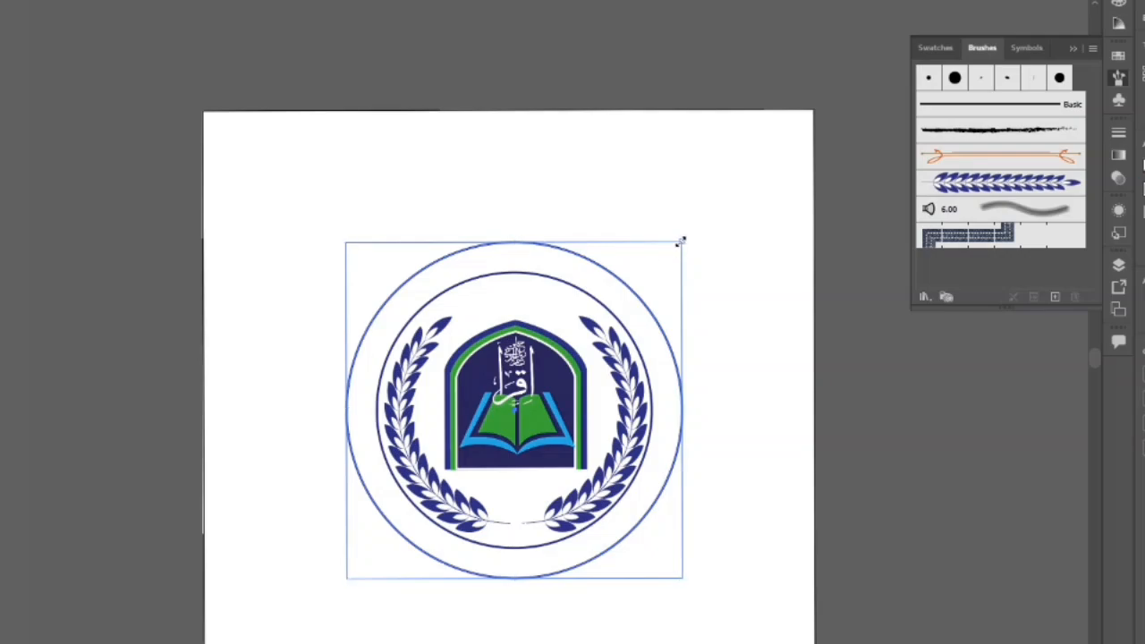
drag(681, 240, 699, 225)
click(768, 306)
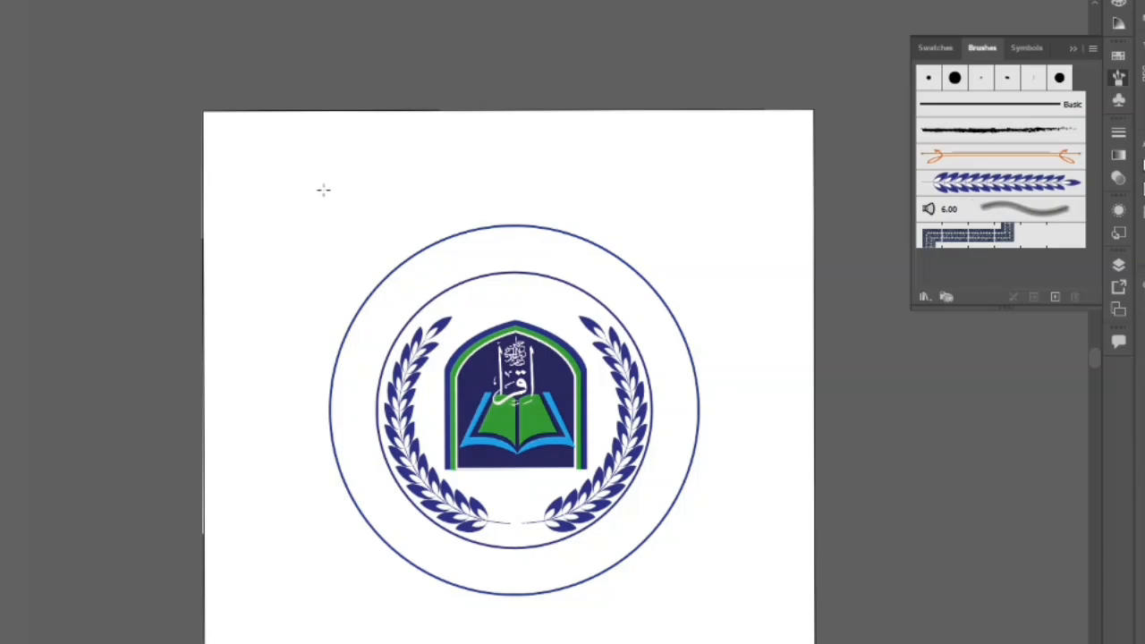
Duplicate the outer circle and scale the copy to 1062 px, between the two rings
click(506, 227)
drag(700, 224, 686, 248)
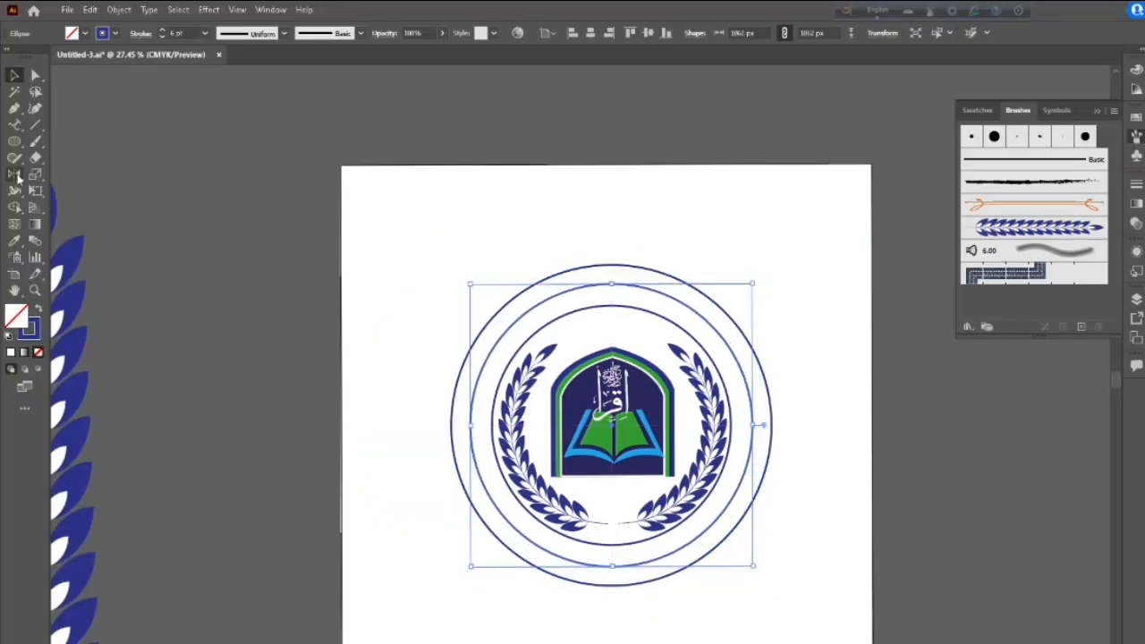
Turn the middle circle into a text path at 60 pt and clear the text placed along it
click(14, 125)
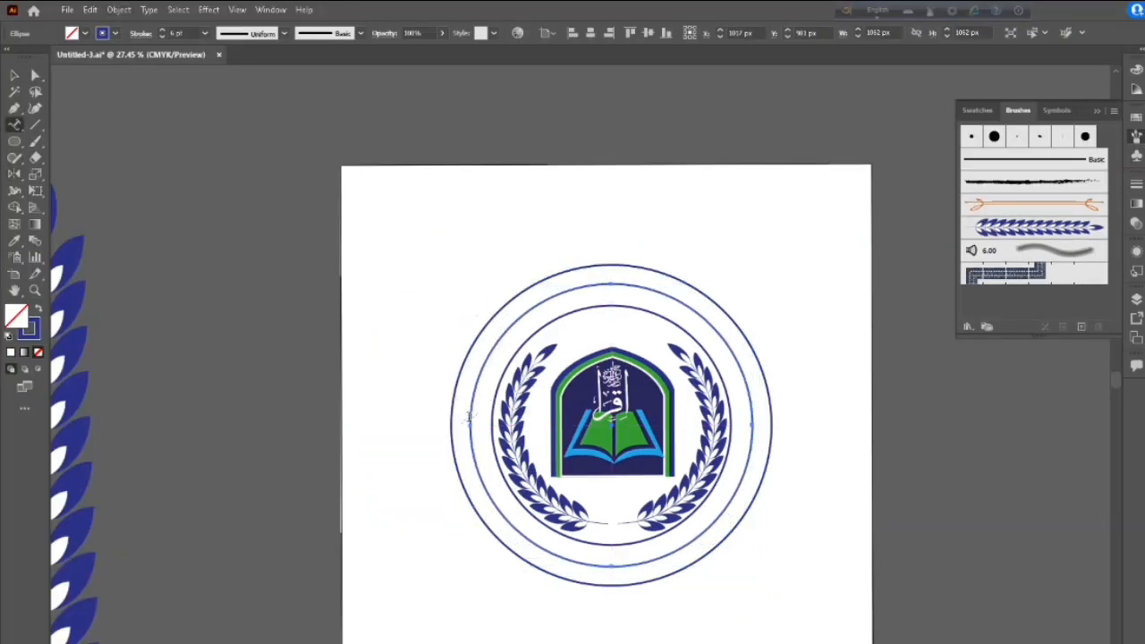
click(469, 416)
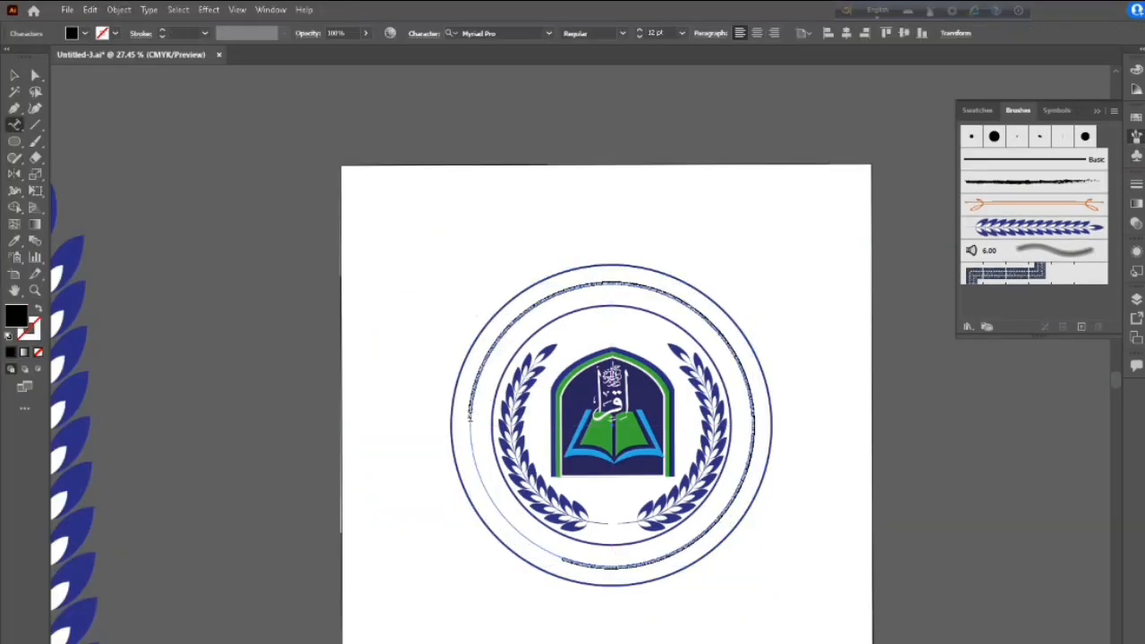
click(641, 31)
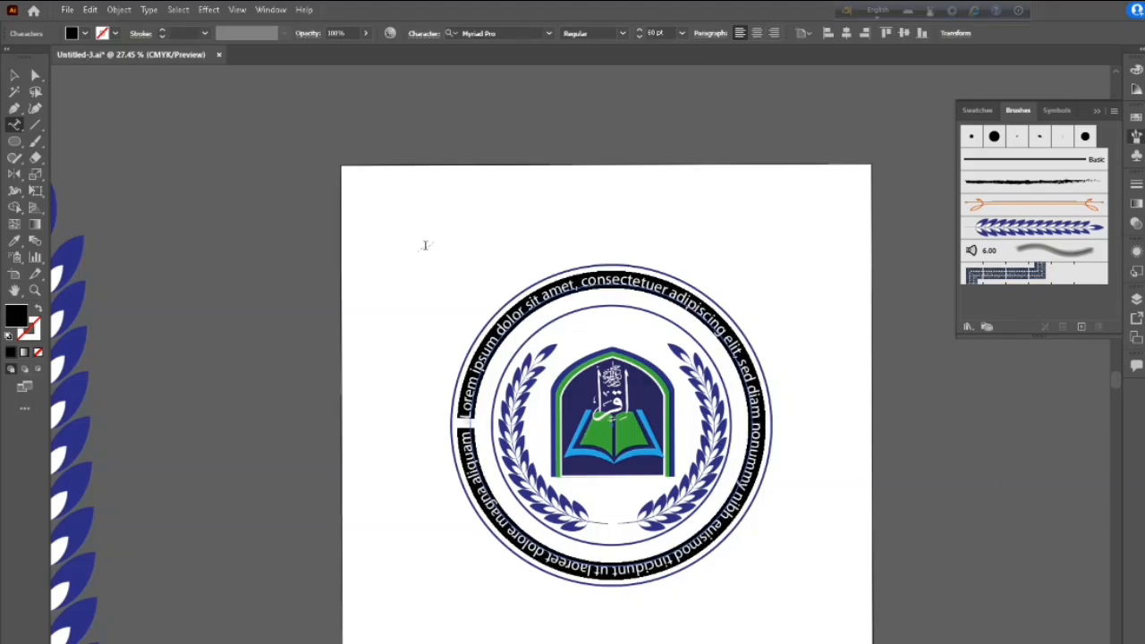
key(BackSpace)
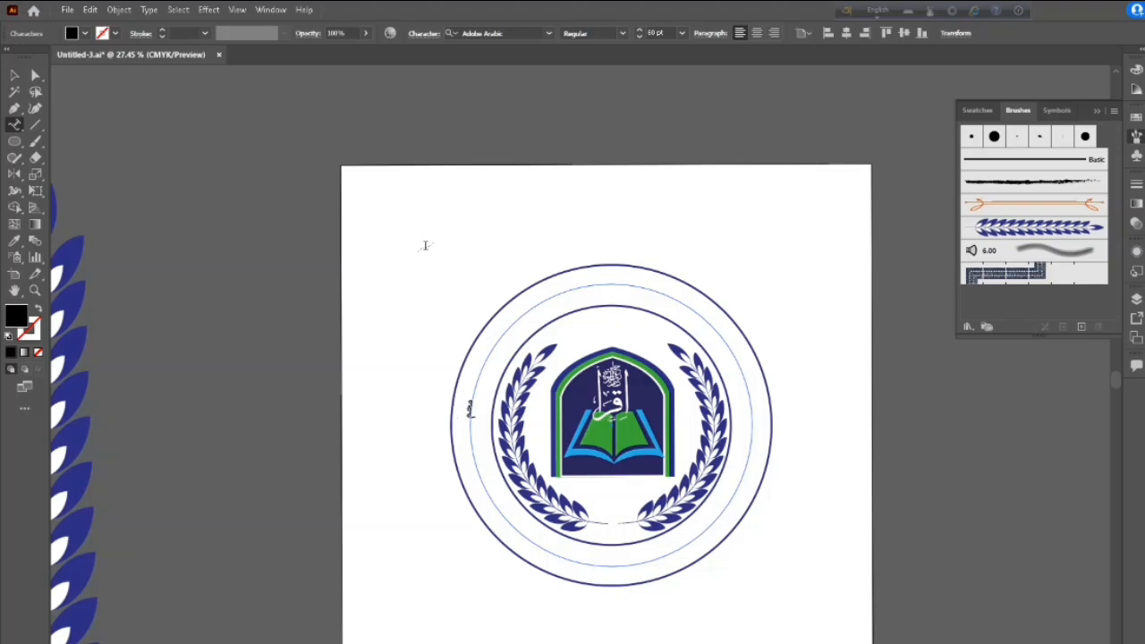
key(BackSpace)
key(BackSpace)
key(BackSpace)
Set the separate Arabic line in the Diwani Bent font and move it onto the artboard above the rings
click(15, 75)
click(291, 250)
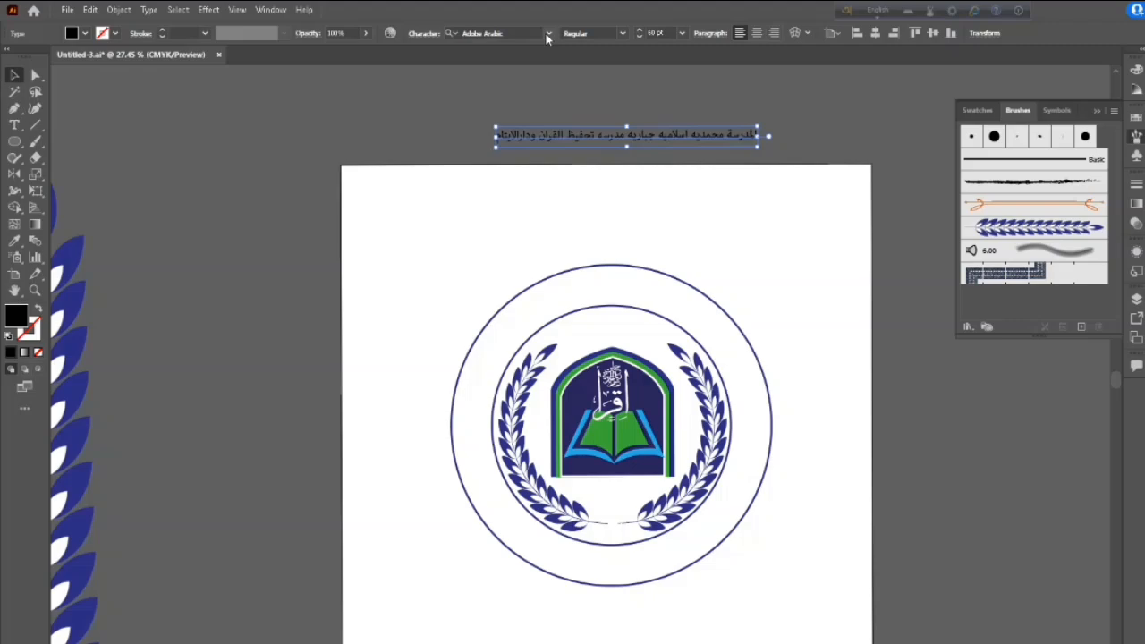
click(548, 35)
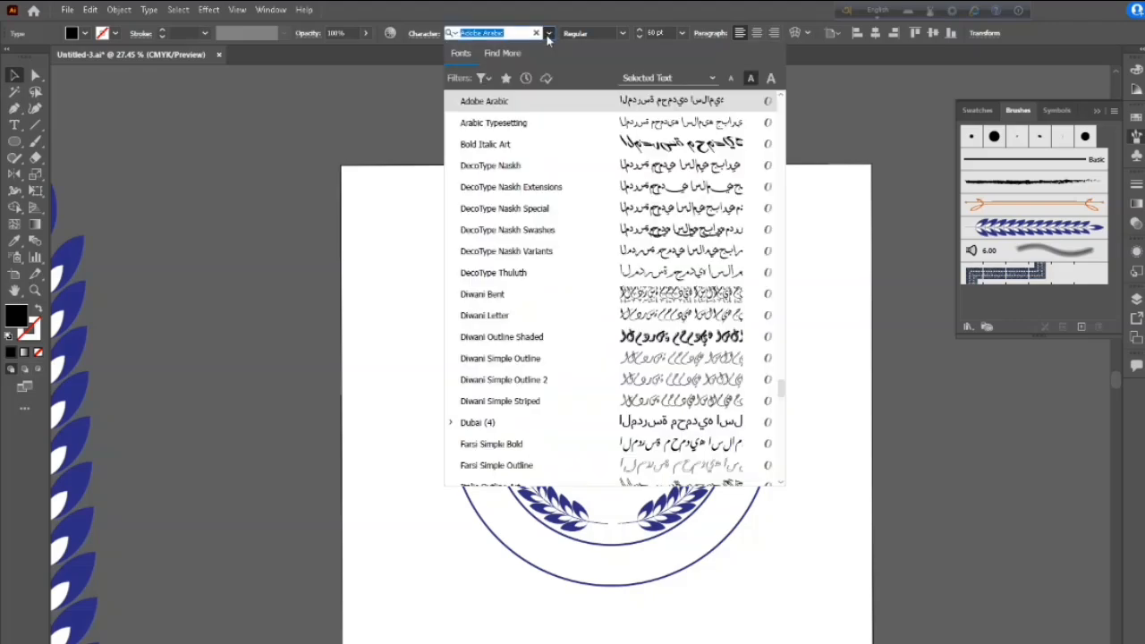
click(679, 293)
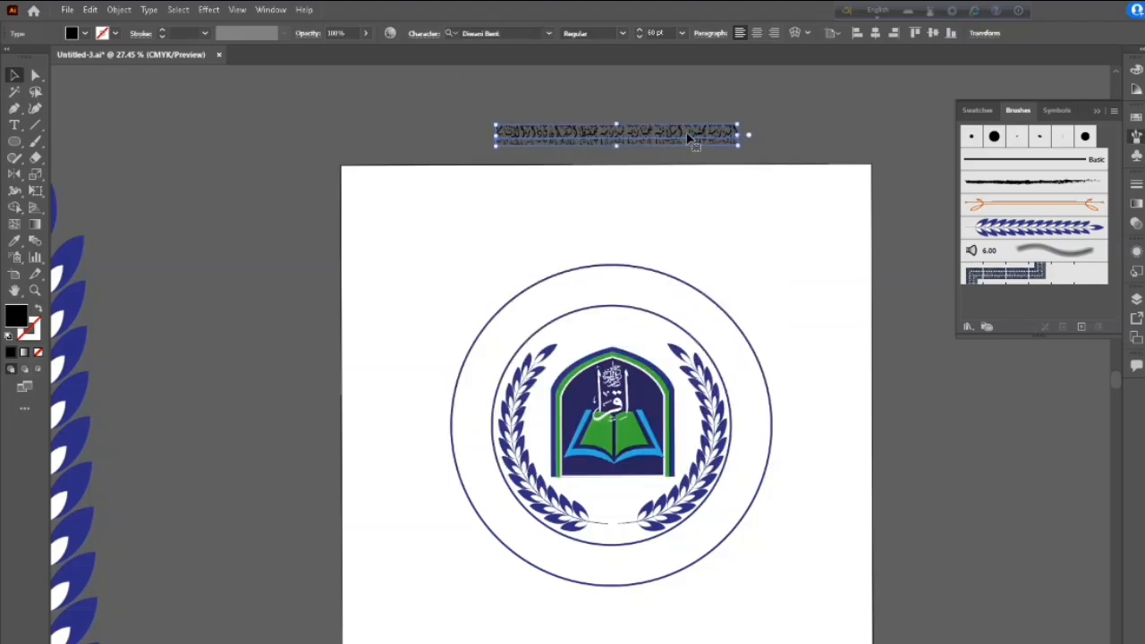
drag(689, 136, 682, 203)
Fill the Arabic line with blue to match the rings and flatten it slightly to about 57.9 pt
click(115, 34)
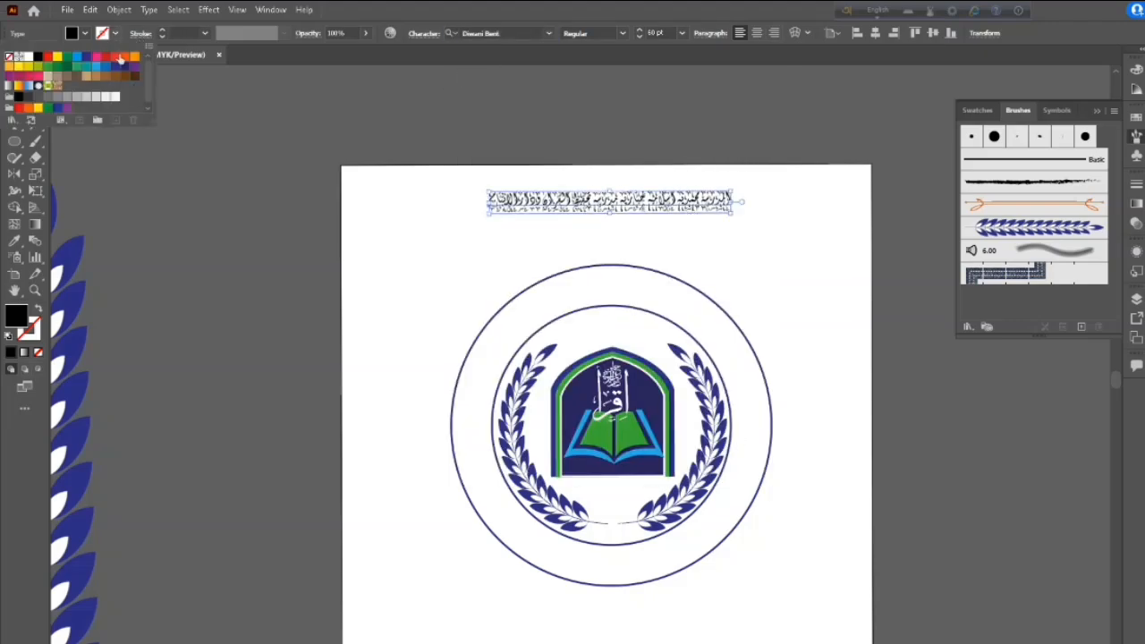
click(85, 34)
click(115, 65)
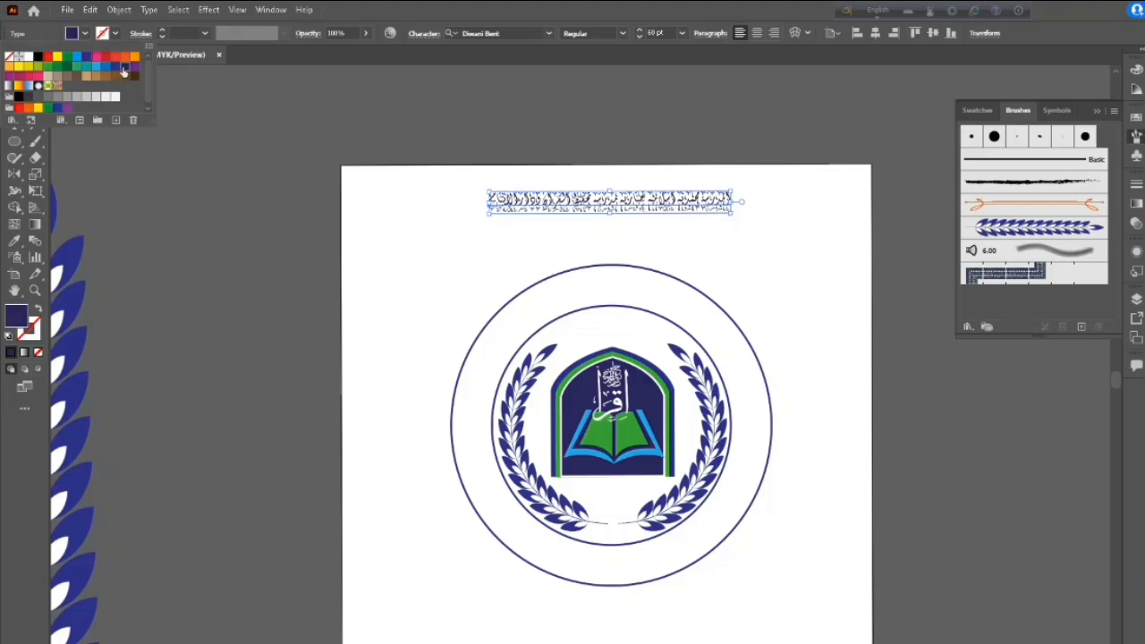
click(857, 293)
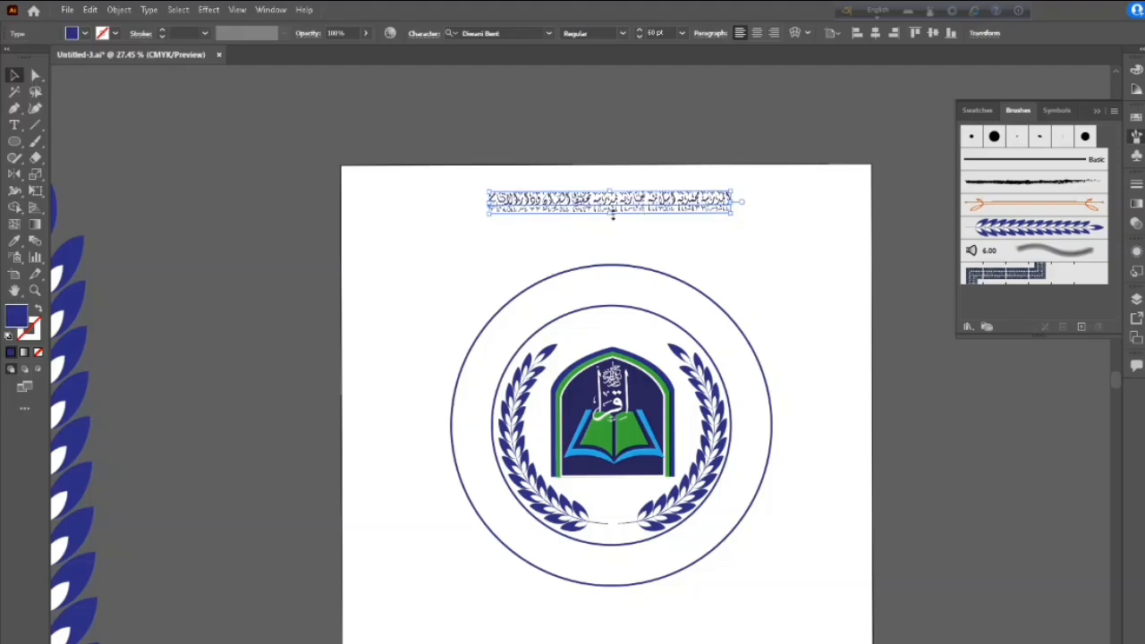
drag(615, 217, 617, 216)
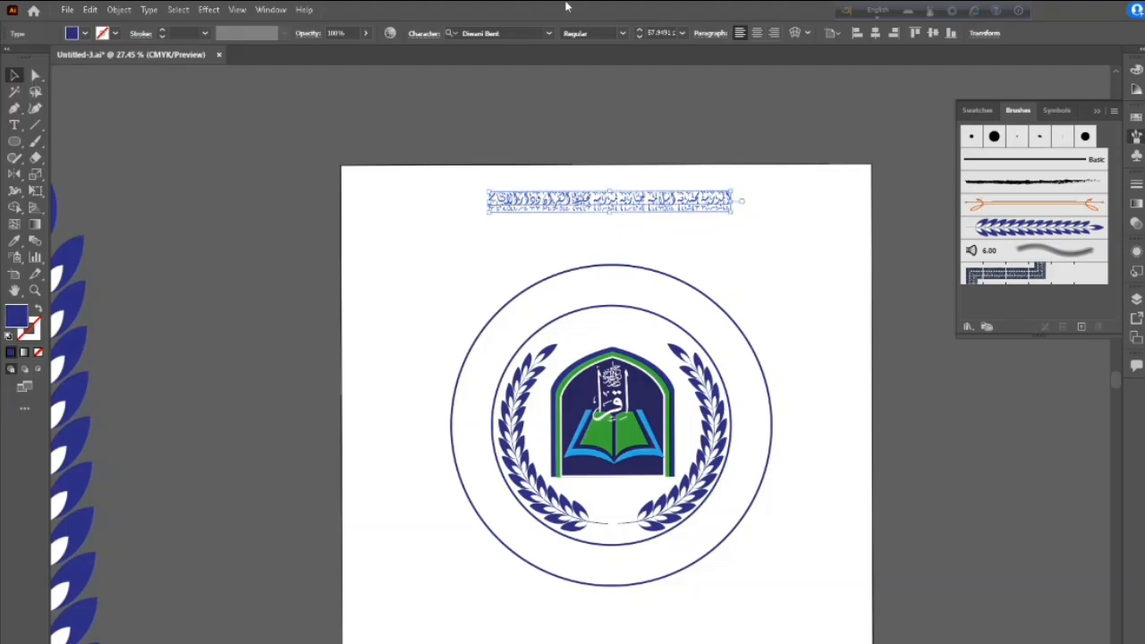
Copy the blue Arabic line and paste it along the text circle between the two rings
click(623, 34)
click(603, 206)
click(529, 324)
click(649, 307)
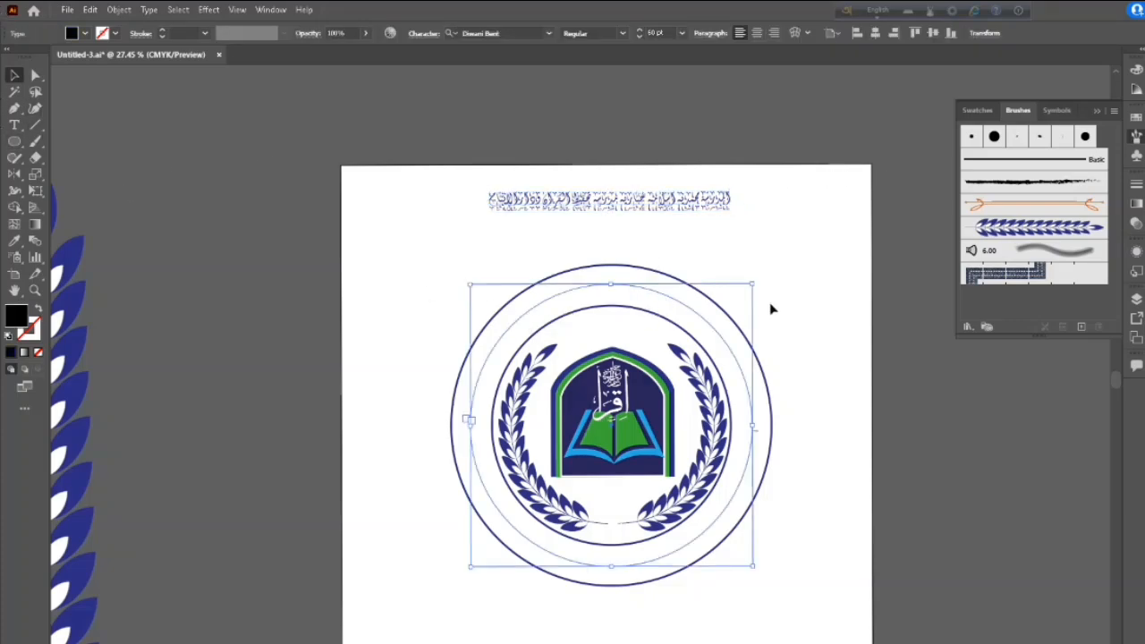
drag(14, 124, 90, 174)
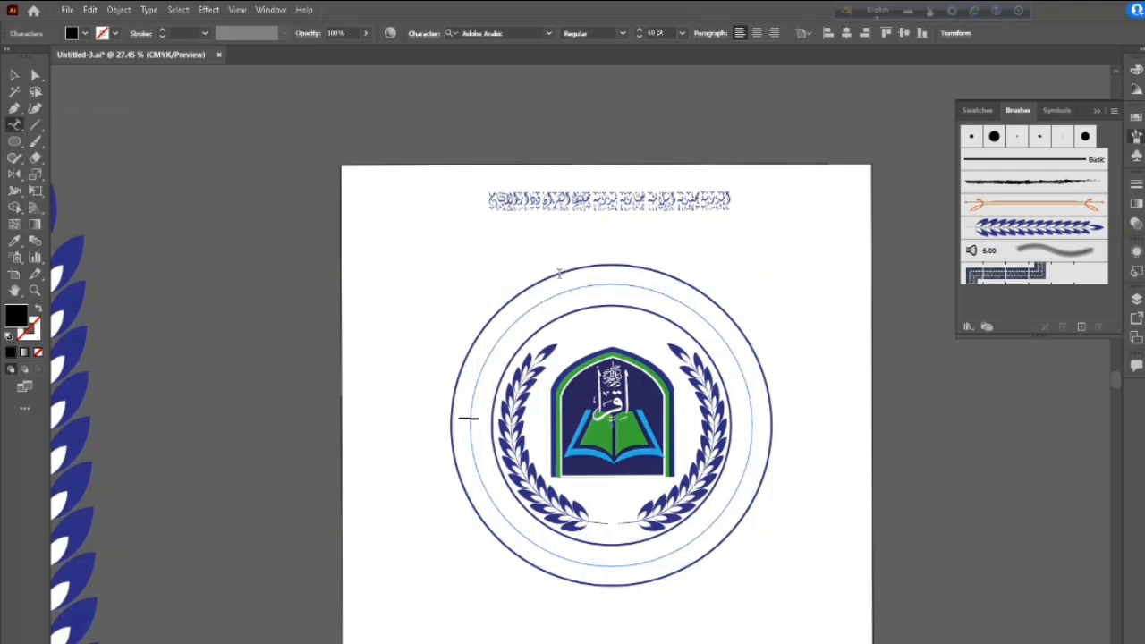
click(472, 409)
key(ctrl+v)
click(15, 77)
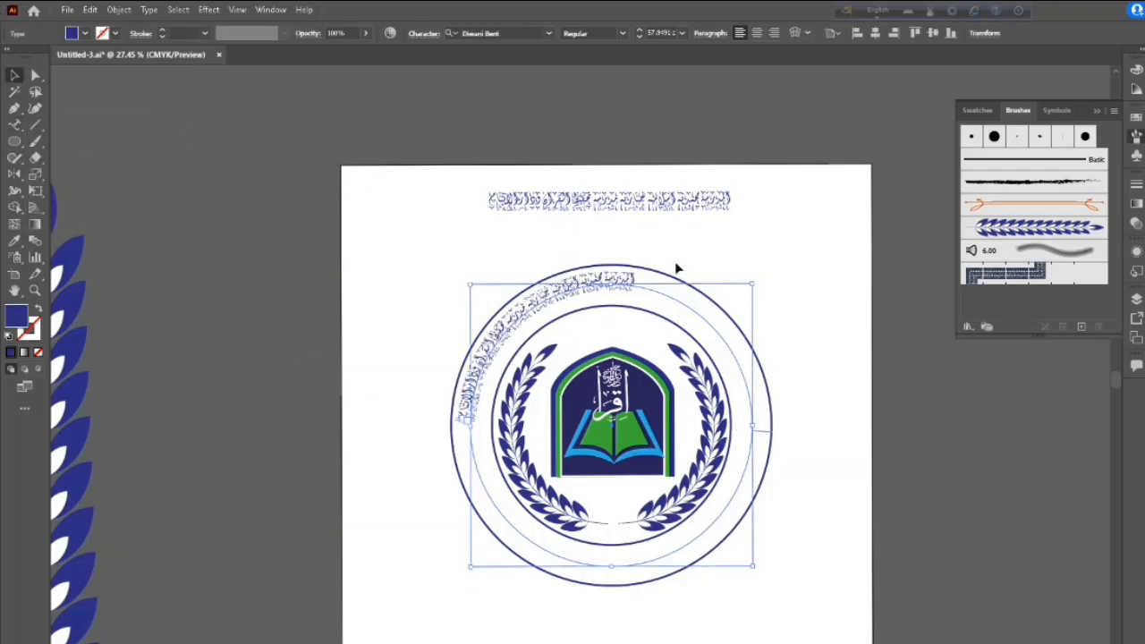
Enlarge the circular Arabic text to 86 pt and scale its circle down slightly from the centre to fit between the rings
key(ctrl+space)
drag(291, 378, 458, 422)
key(space)
drag(720, 437, 368, 249)
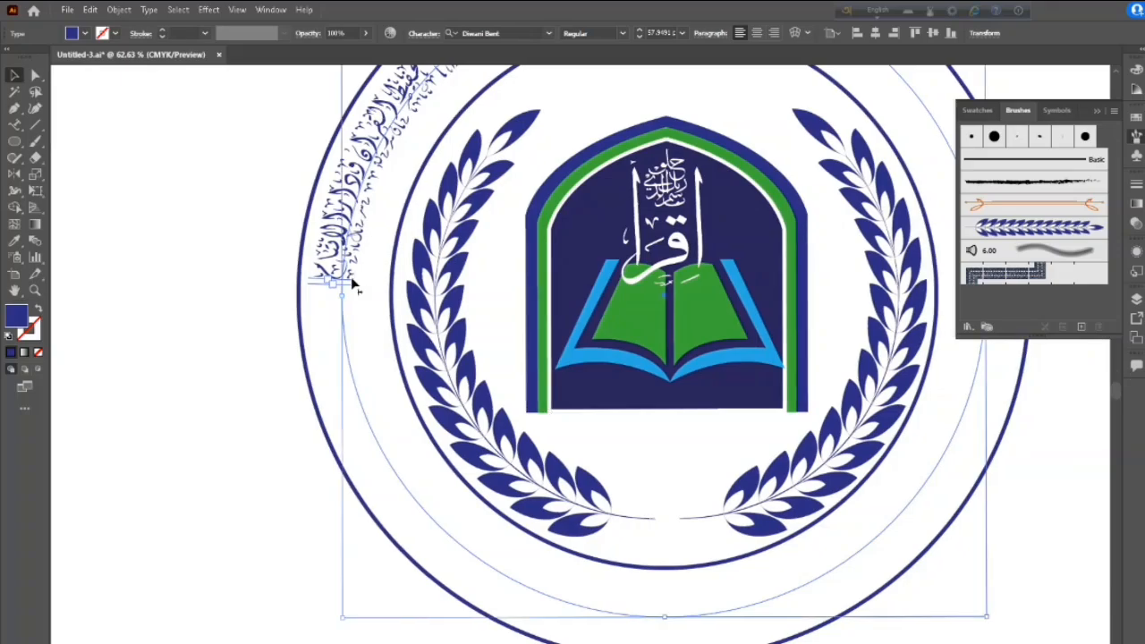
click(641, 31)
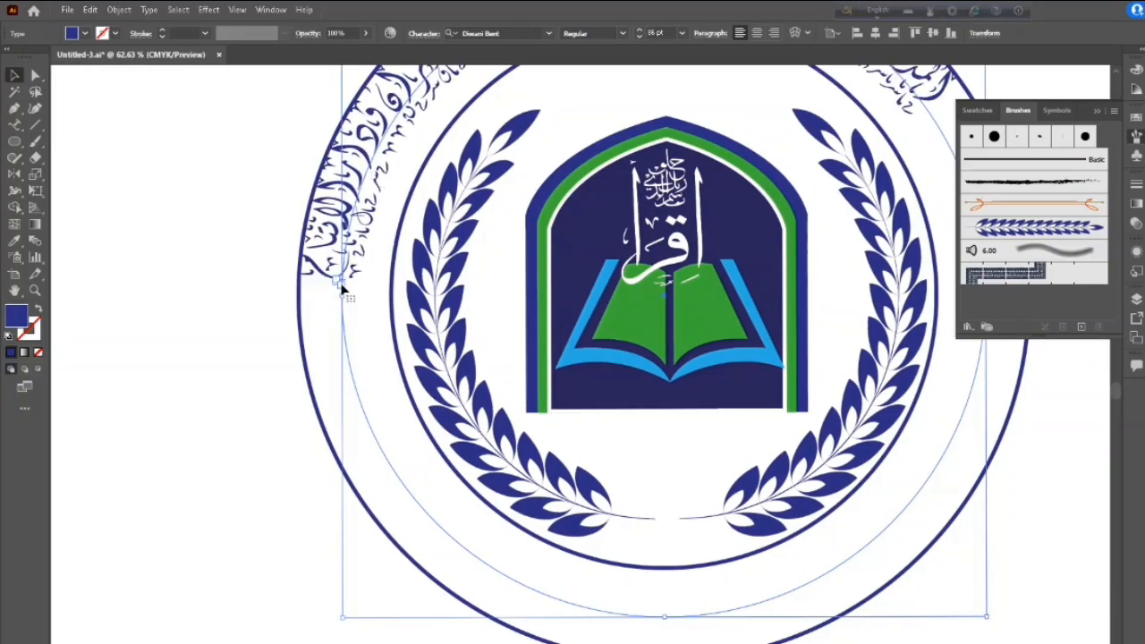
key(ctrl+space)
drag(945, 338, 849, 322)
key(space)
drag(849, 321, 725, 318)
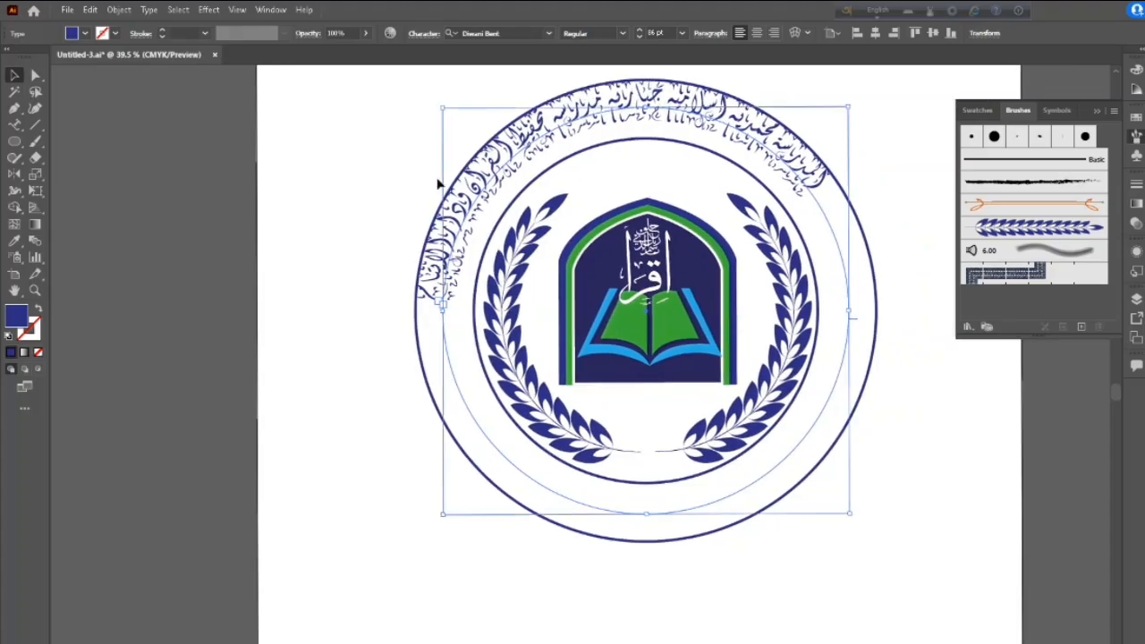
mouse_move(847, 107)
mouse_down()
mouse_move(837, 120)
mouse_move(852, 117)
mouse_up()
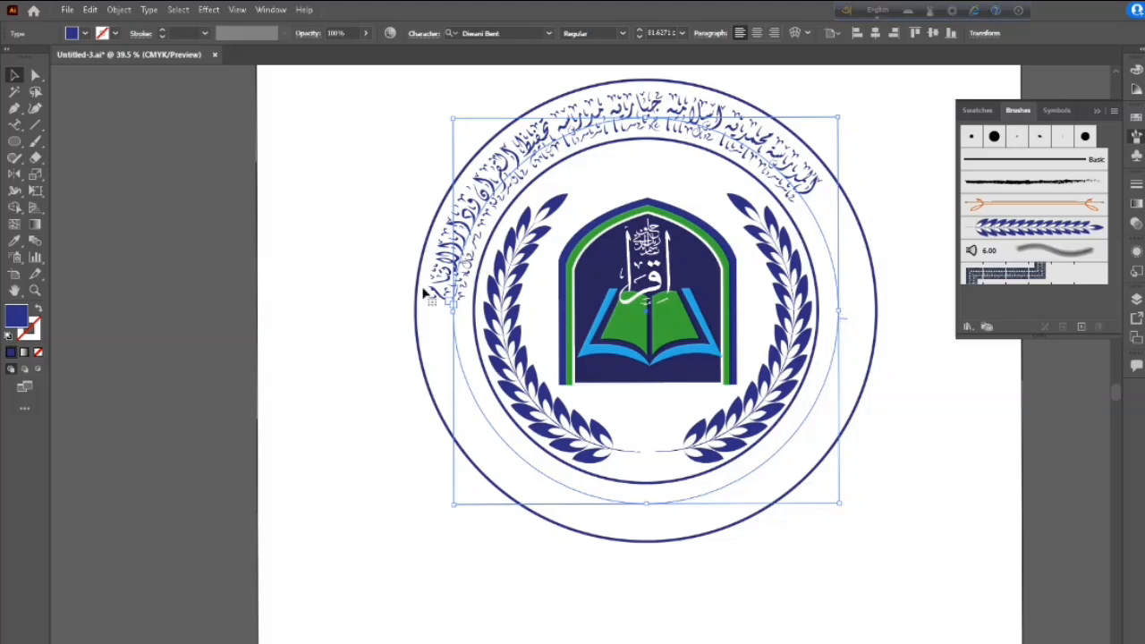
Slide the Arabic text along its circle until it is centred symmetrically above the emblem
drag(476, 290, 702, 348)
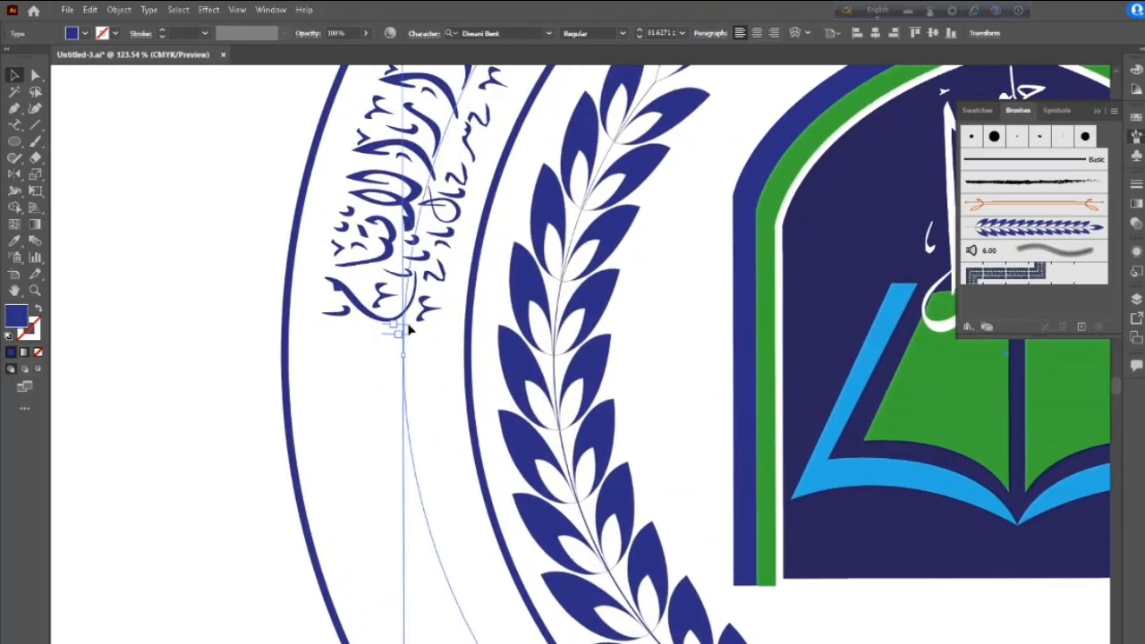
drag(407, 327, 422, 279)
drag(858, 368, 626, 353)
drag(749, 344, 450, 325)
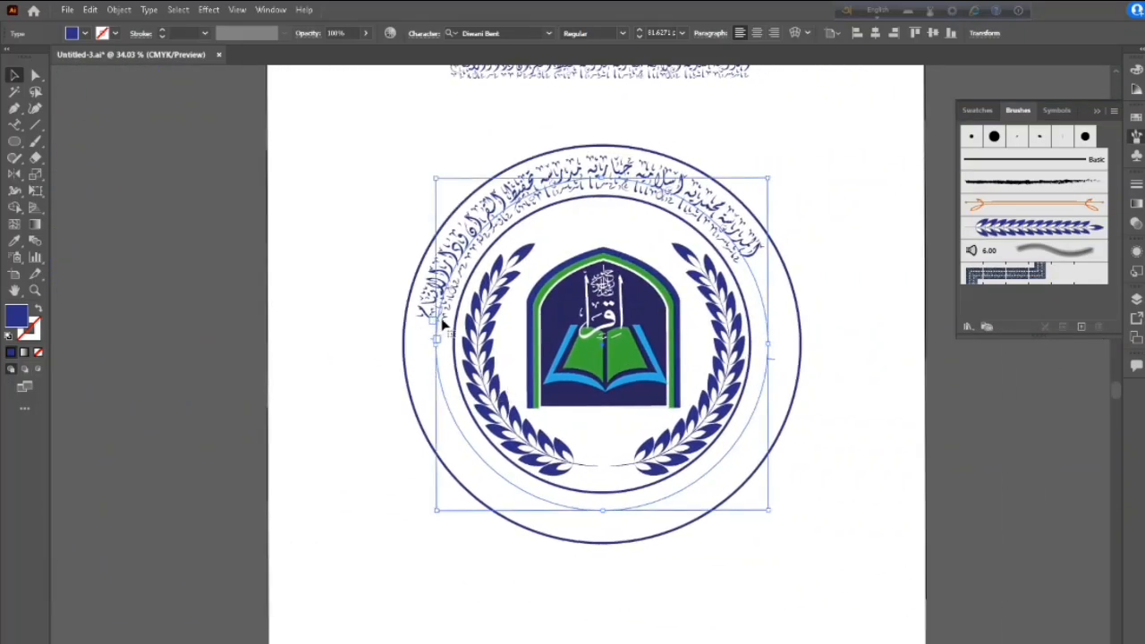
drag(554, 320, 675, 325)
drag(336, 333, 342, 256)
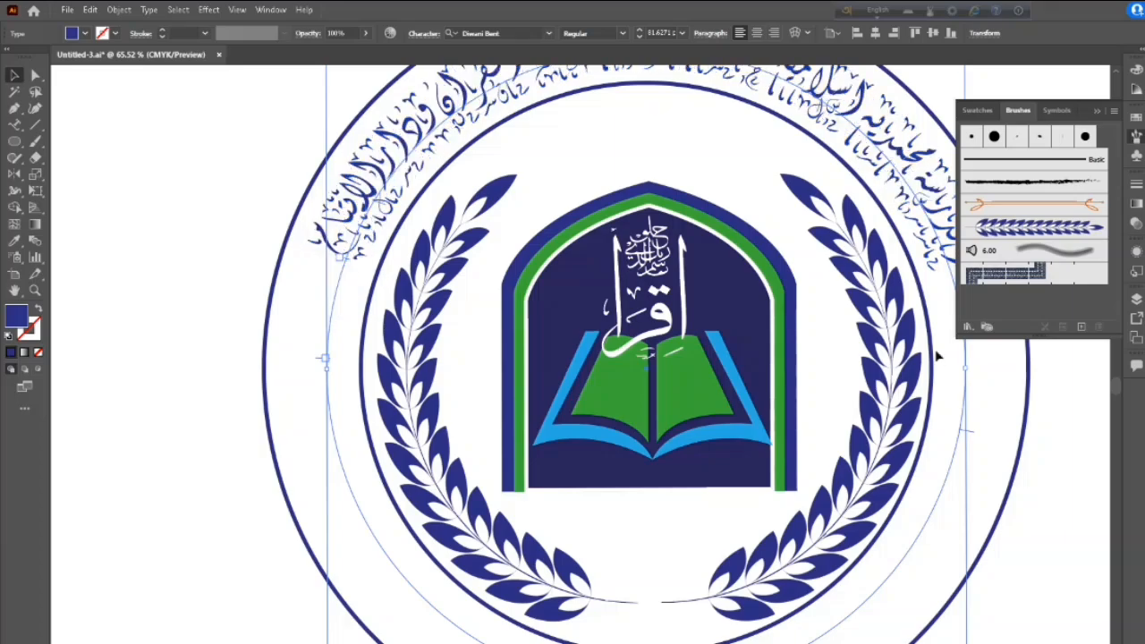
drag(968, 398, 702, 382)
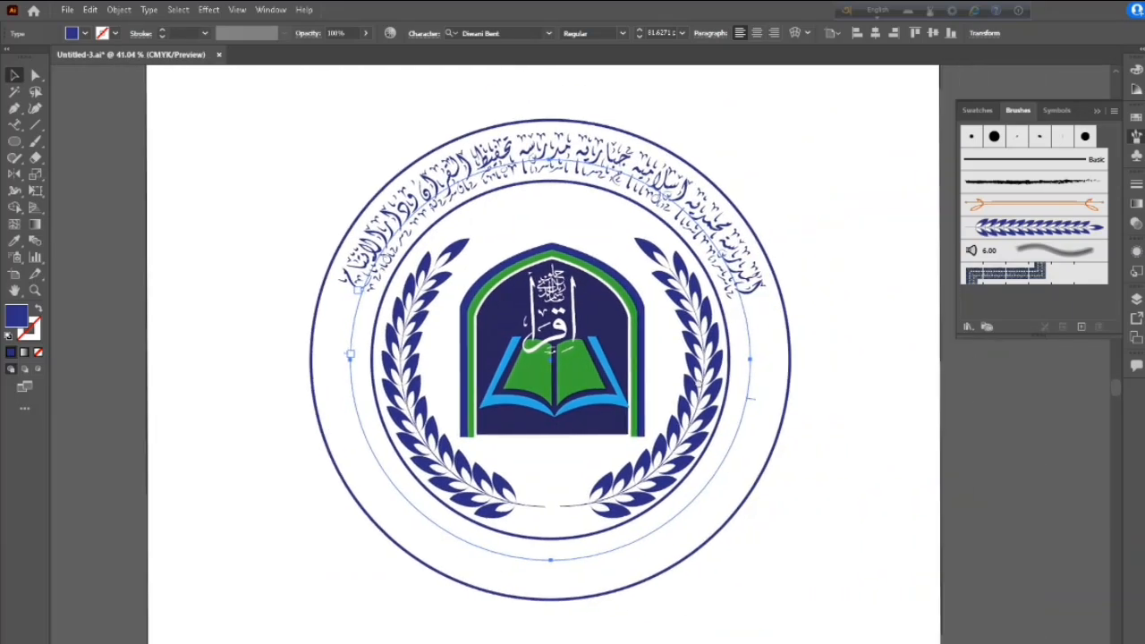
click(884, 356)
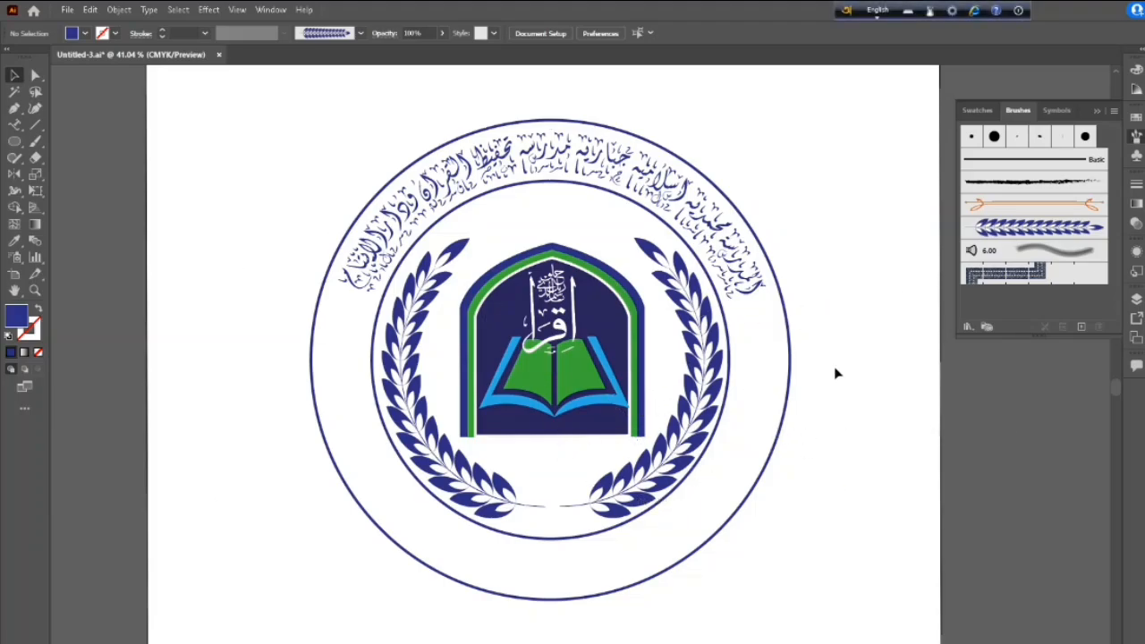
Move the blue rectangle from across the emblem to the empty canvas just above the artboard's upper-left corner
scroll(835, 373, down, 3)
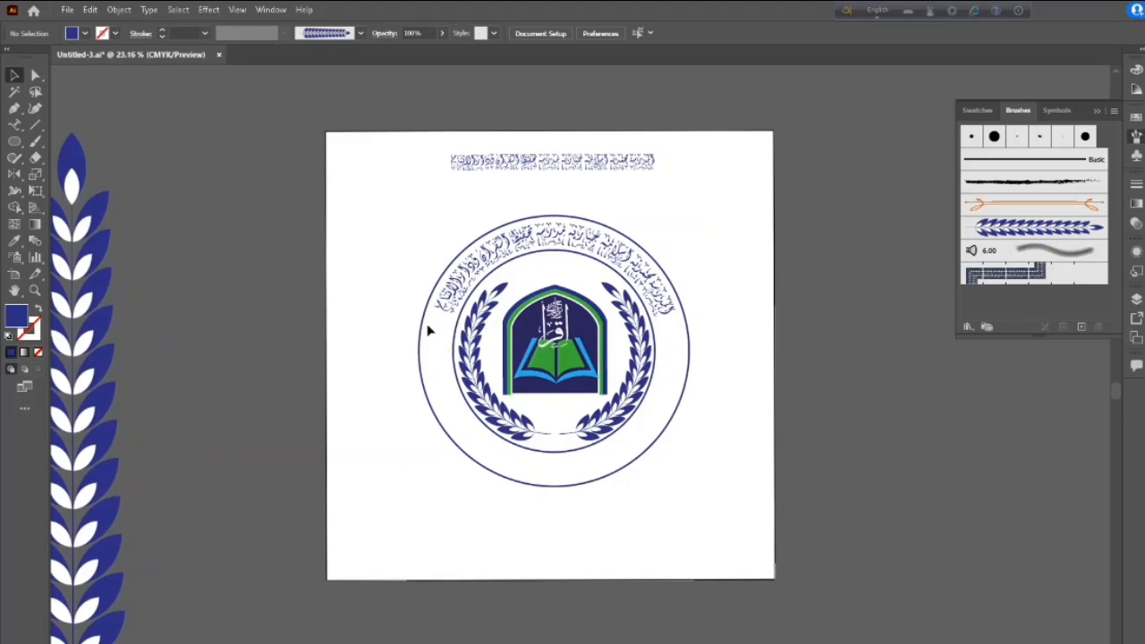
click(456, 307)
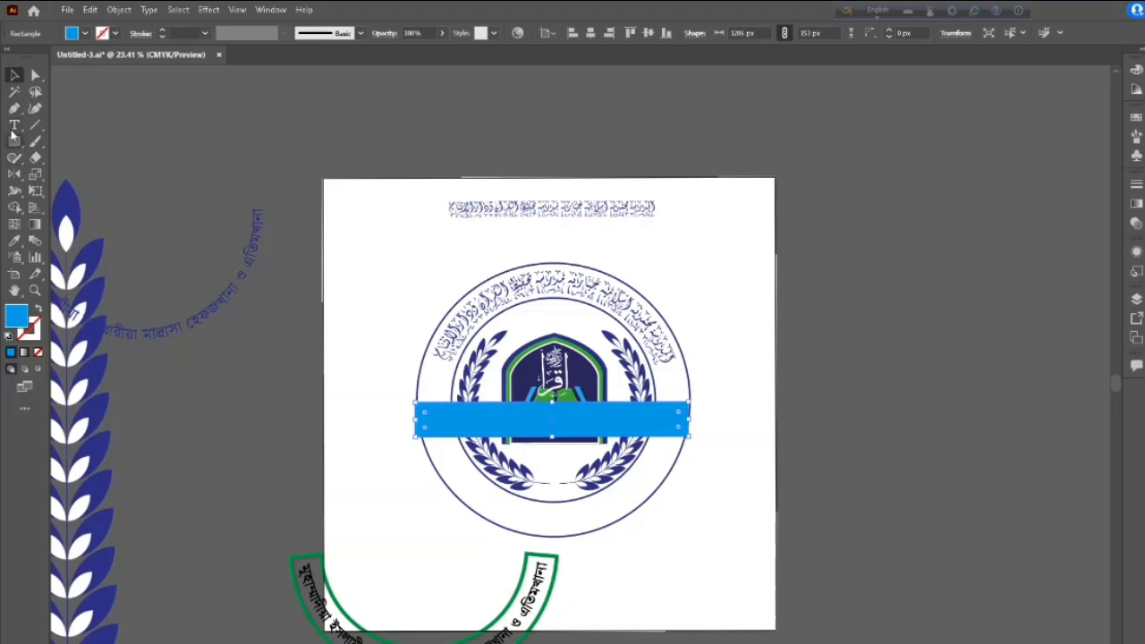
drag(562, 436, 291, 141)
Add the text line "MUHAMMADIA ISLAMIA JABBARIA MADRASAH HEFJ & ATIMKHANA" over the blue rectangle
key(t)
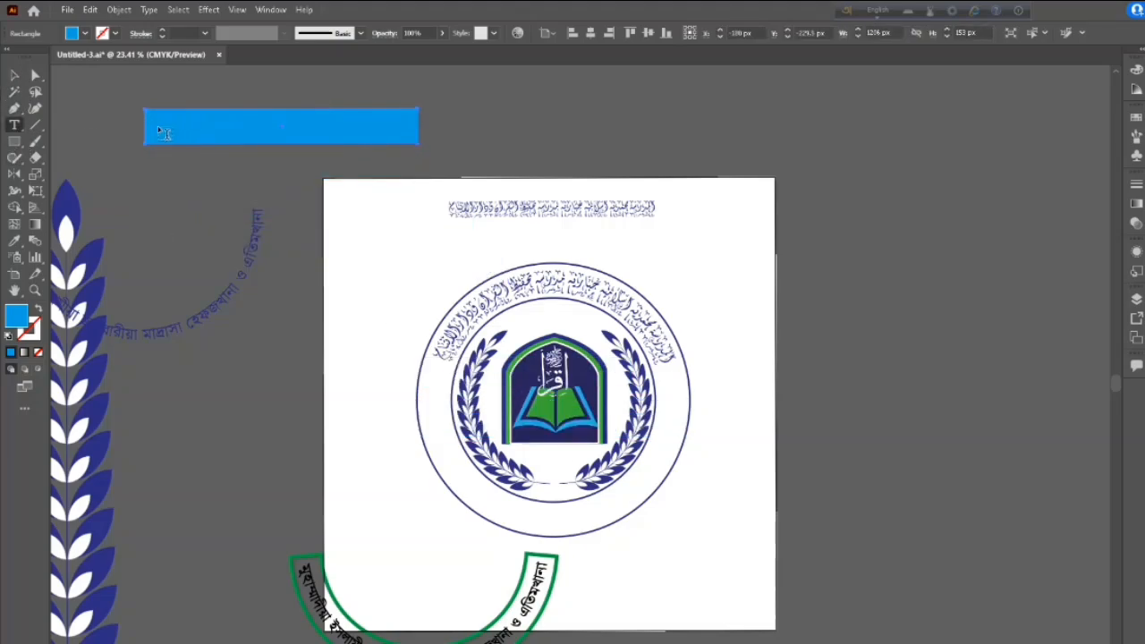
click(158, 126)
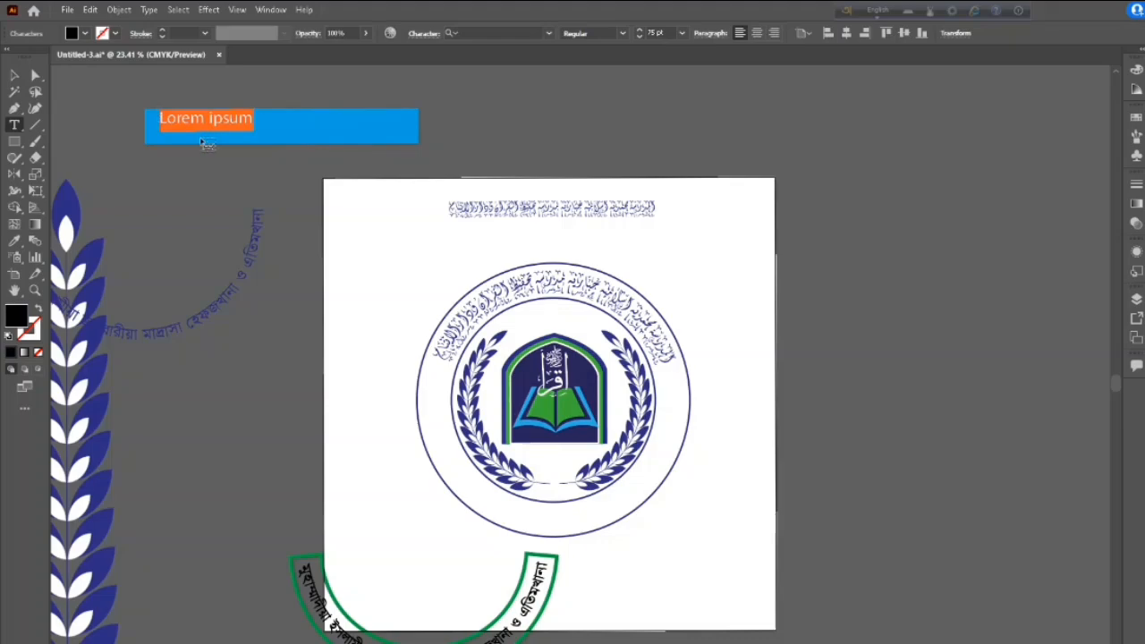
text(MU)
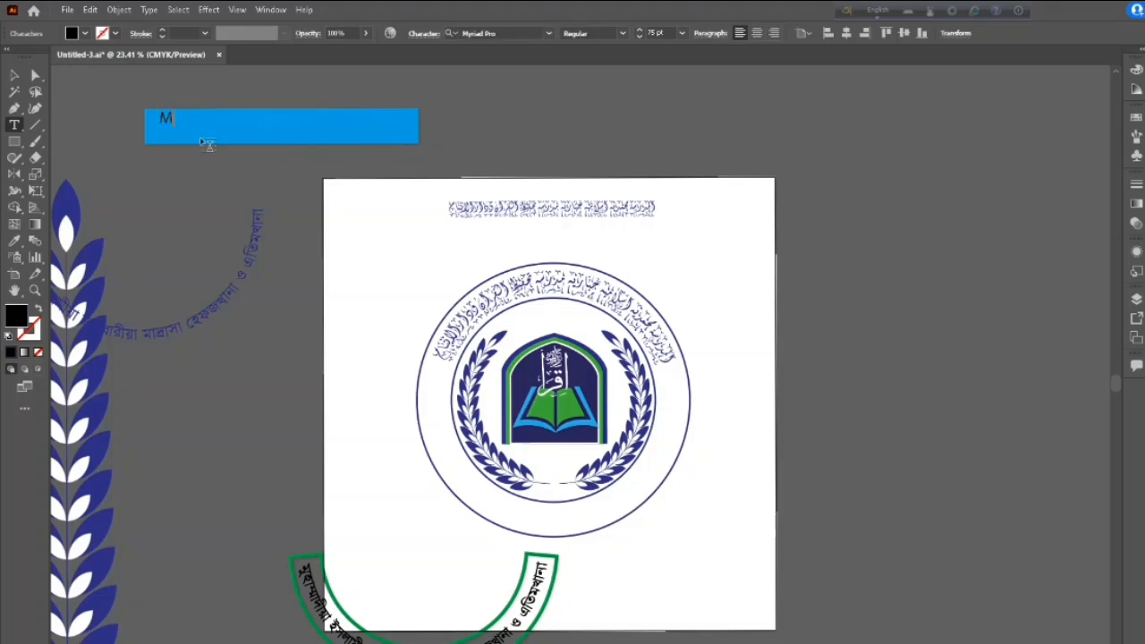
text(UR)
key(BackSpace)
text(HAMAM)
key(BackSpace)
key(BackSpace)
text(MADIA ISLAMIA)
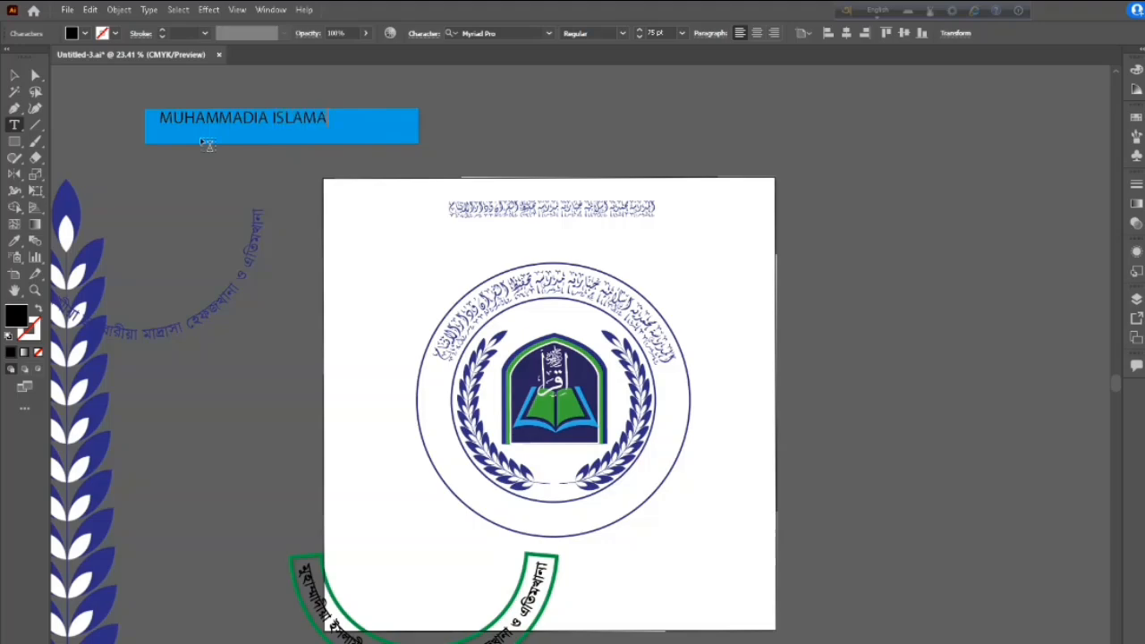
text( JABBARIA MAD)
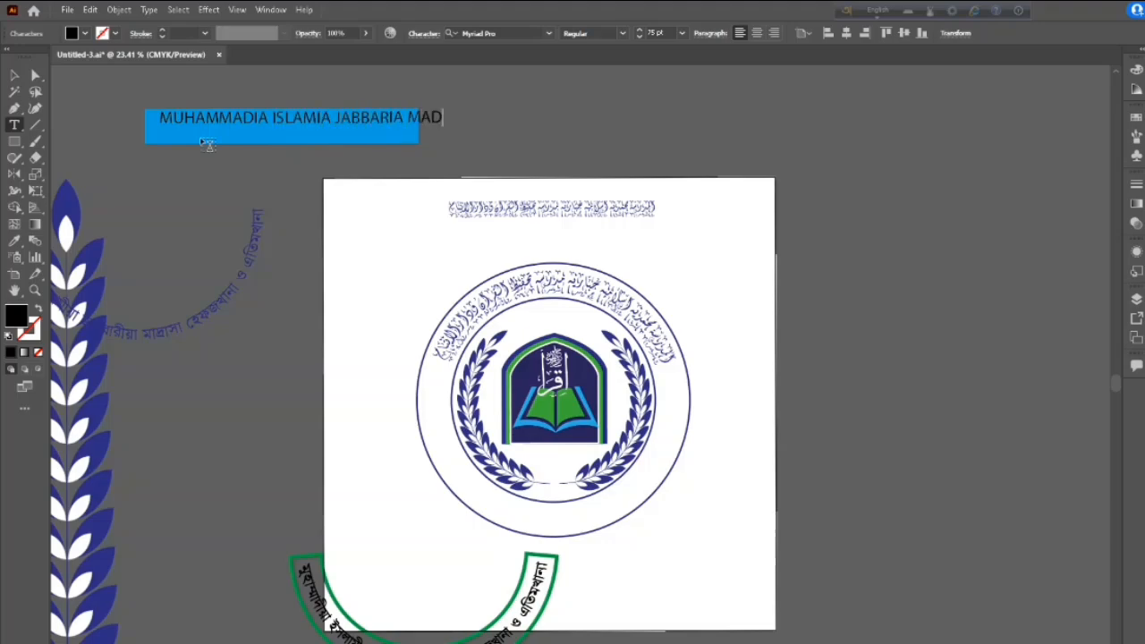
text(RASAH HEF)
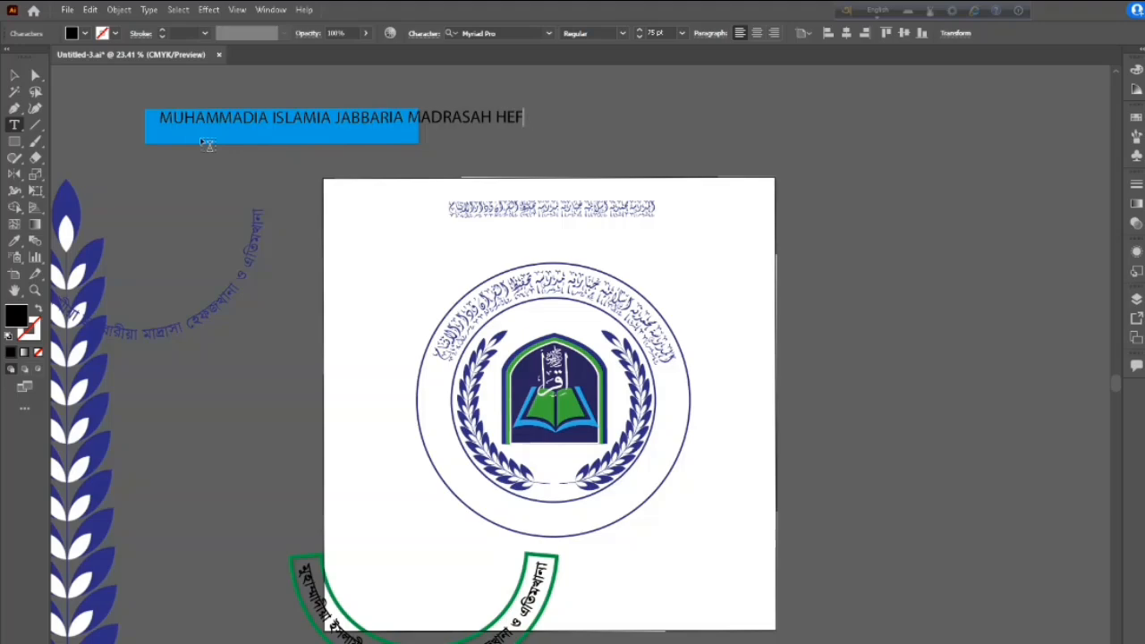
text(J & ATIMK)
key(BackSpace)
key(BackSpace)
text(MKHANA)
key(Escape)
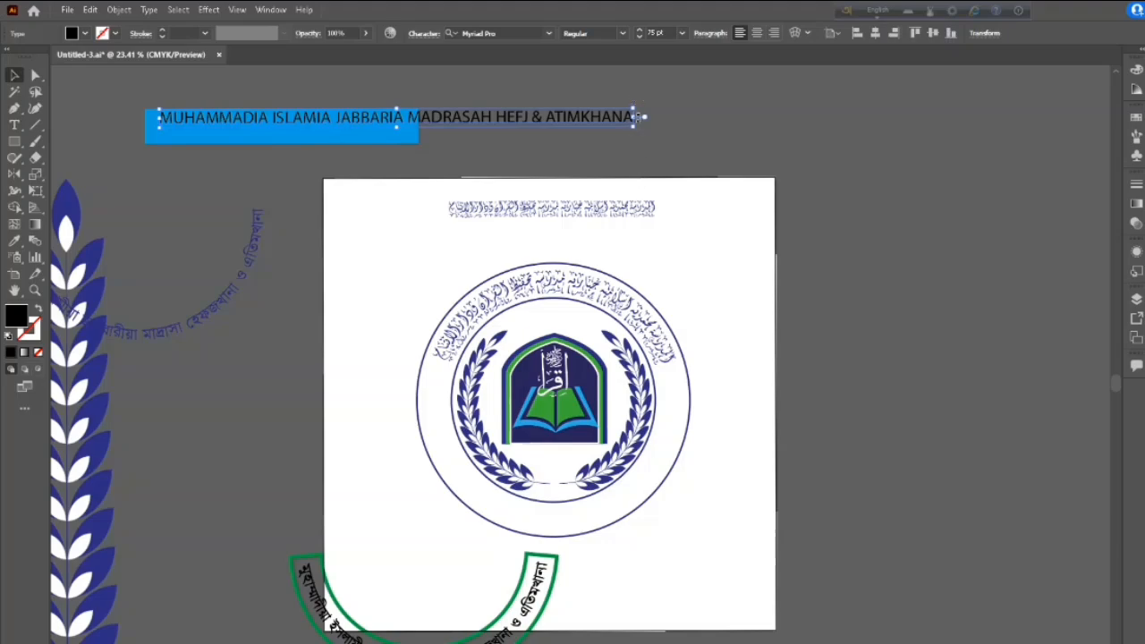
Narrow the English text line to fit inside the blue rectangle and fill it with white
drag(633, 116, 413, 125)
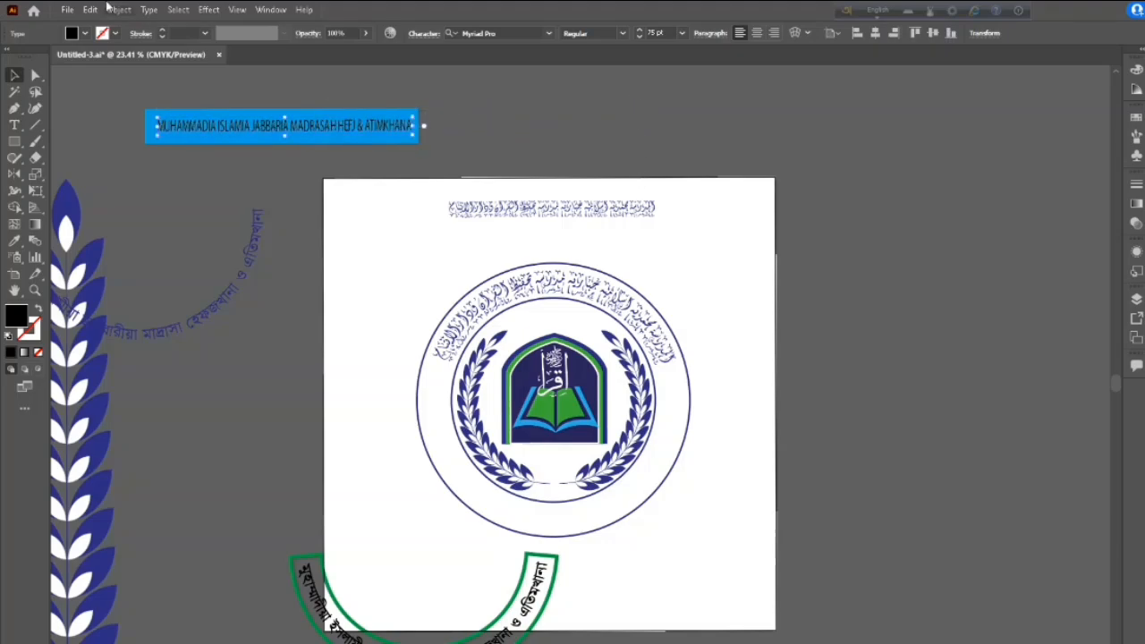
click(84, 34)
click(24, 60)
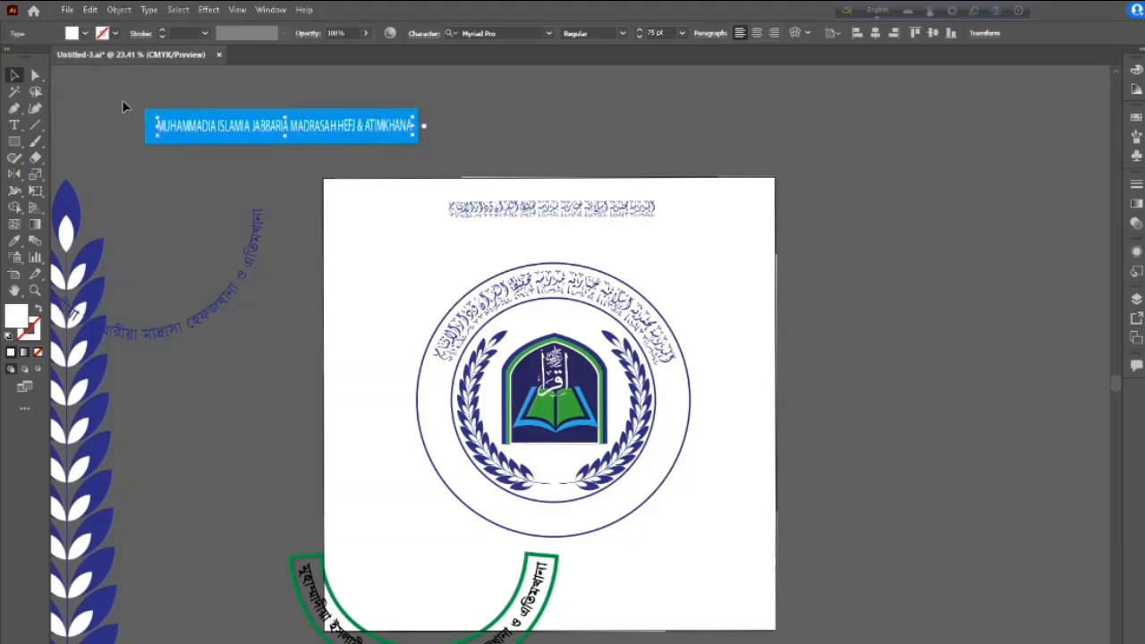
drag(289, 159, 299, 163)
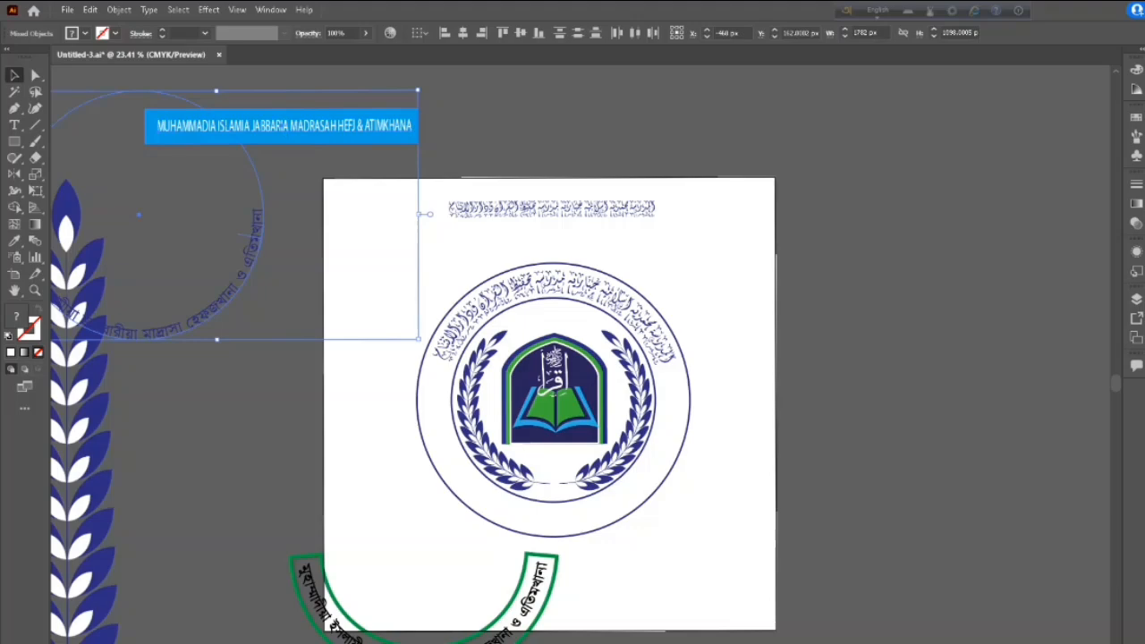
click(462, 33)
key(ctrl+z)
click(587, 148)
click(220, 117)
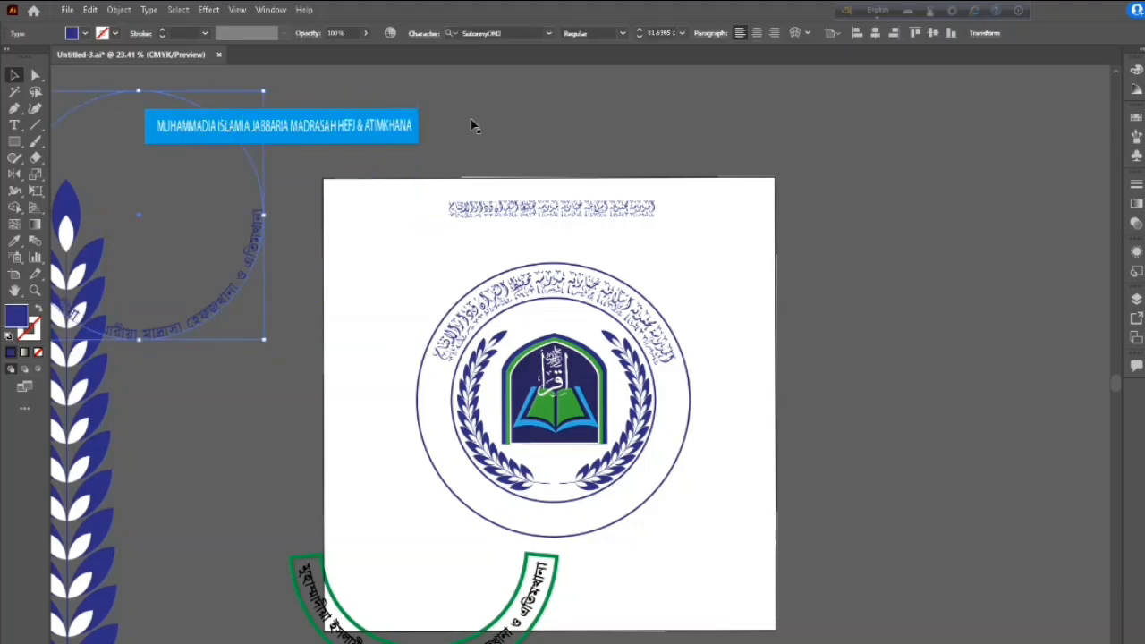
click(540, 107)
Enlarge the English text line to 77 pt and centre it horizontally within the blue rectangle
drag(305, 146, 328, 133)
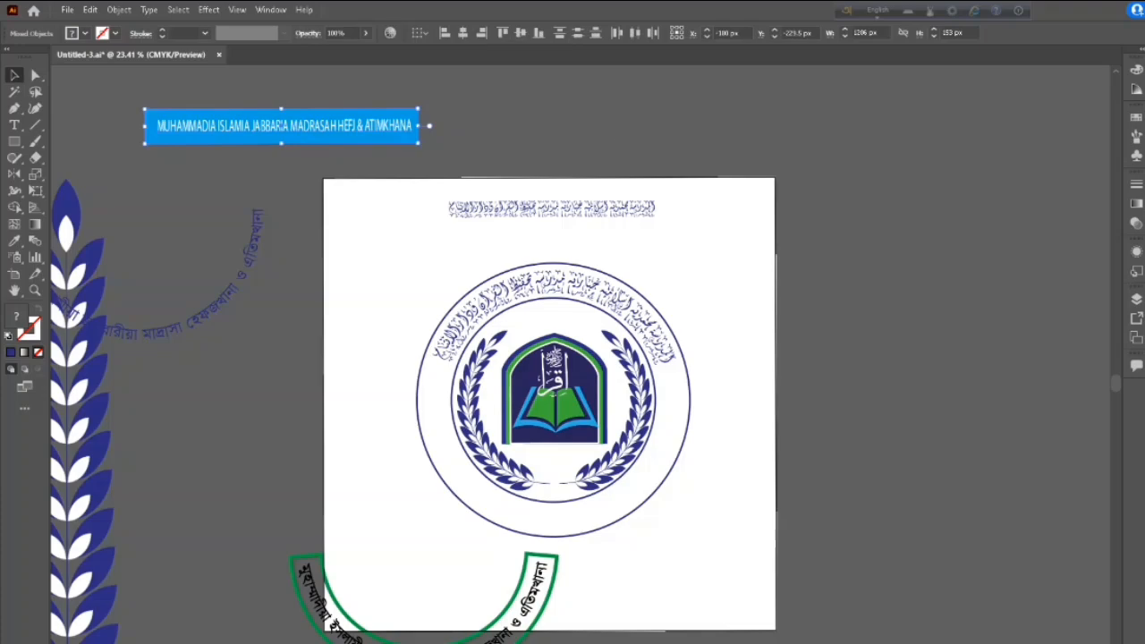
click(374, 127)
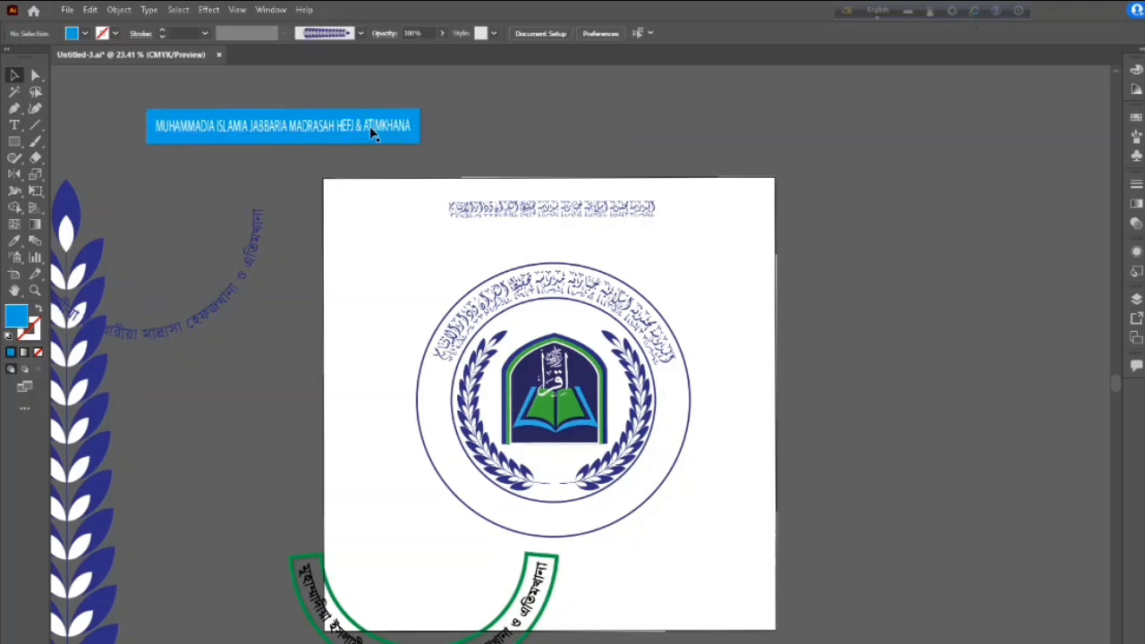
click(639, 30)
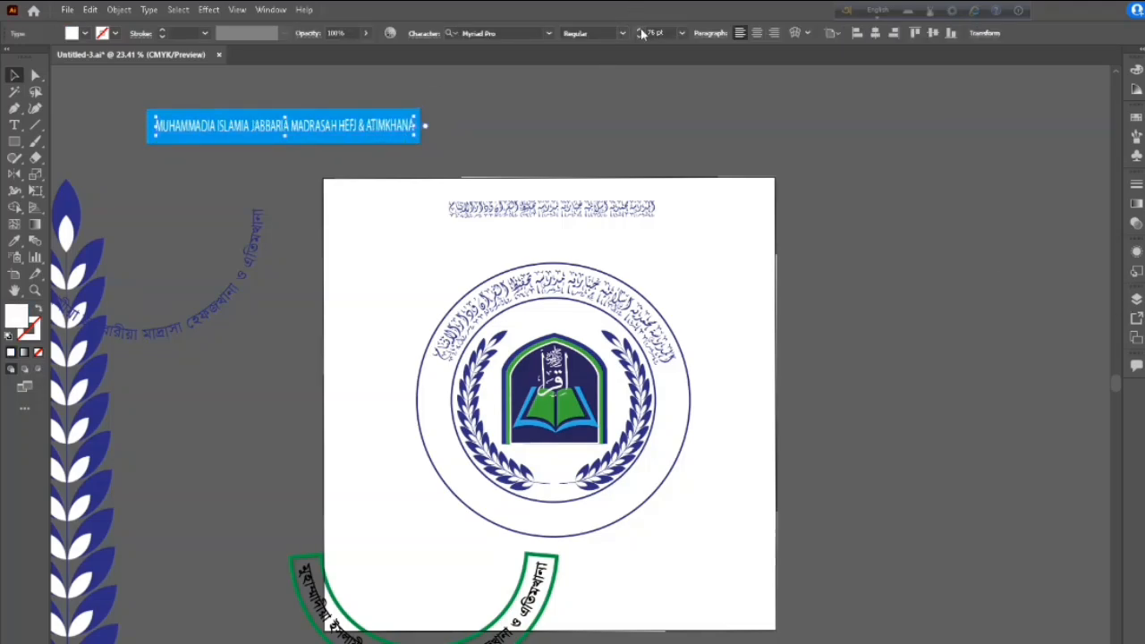
click(639, 30)
click(670, 135)
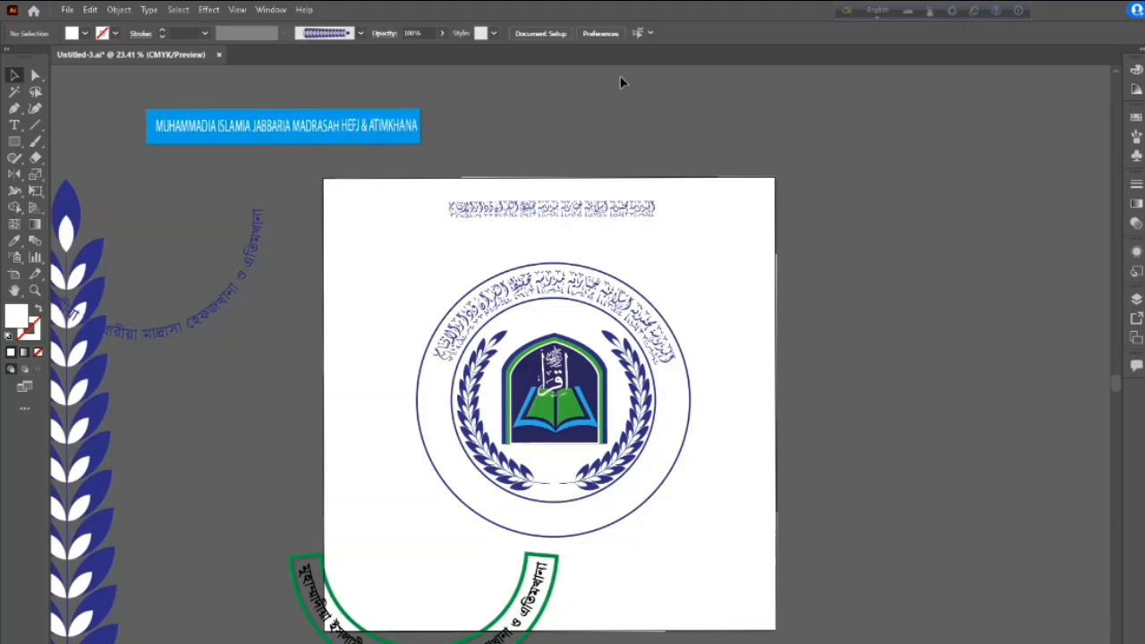
click(354, 140)
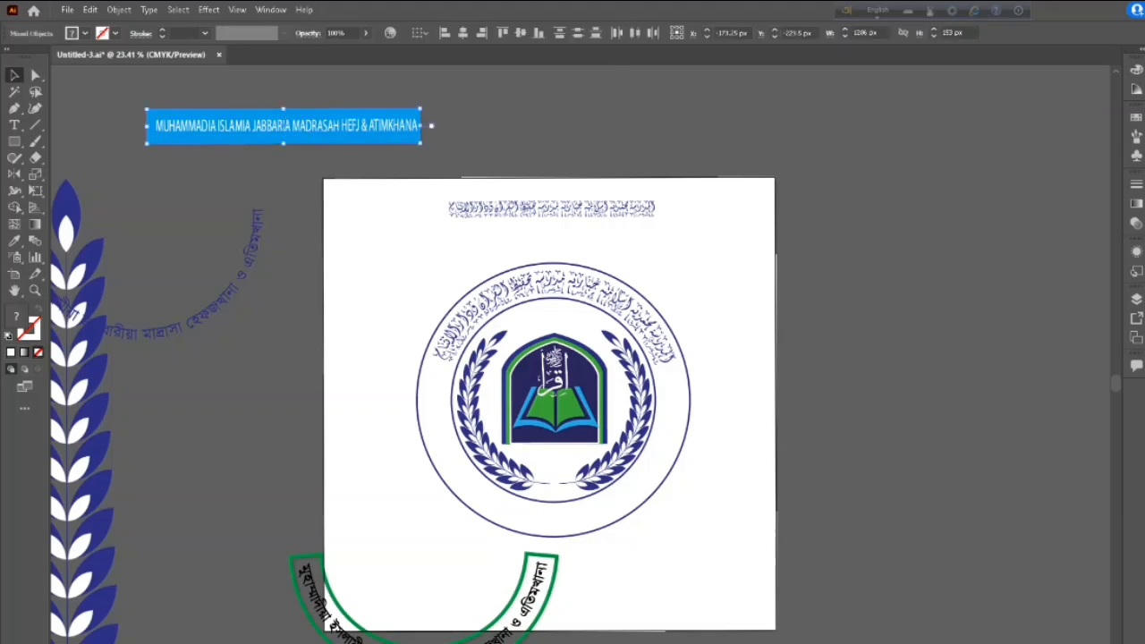
click(417, 91)
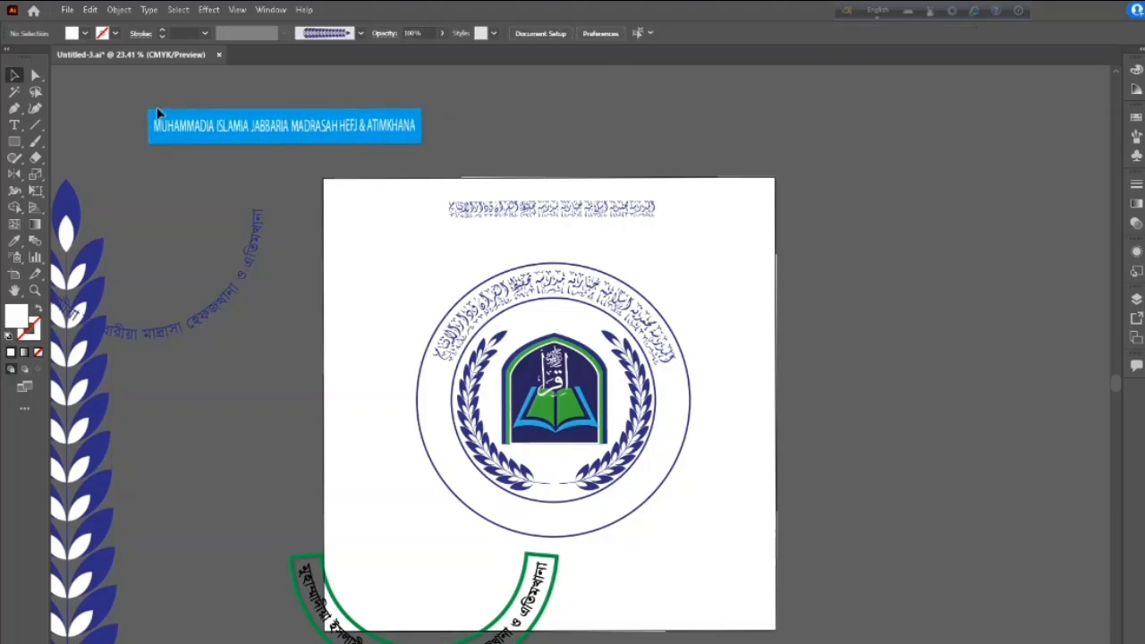
Move the blue banner and its text to the canvas just above the artboard and look through the fonts for the text
click(402, 124)
drag(403, 124, 682, 129)
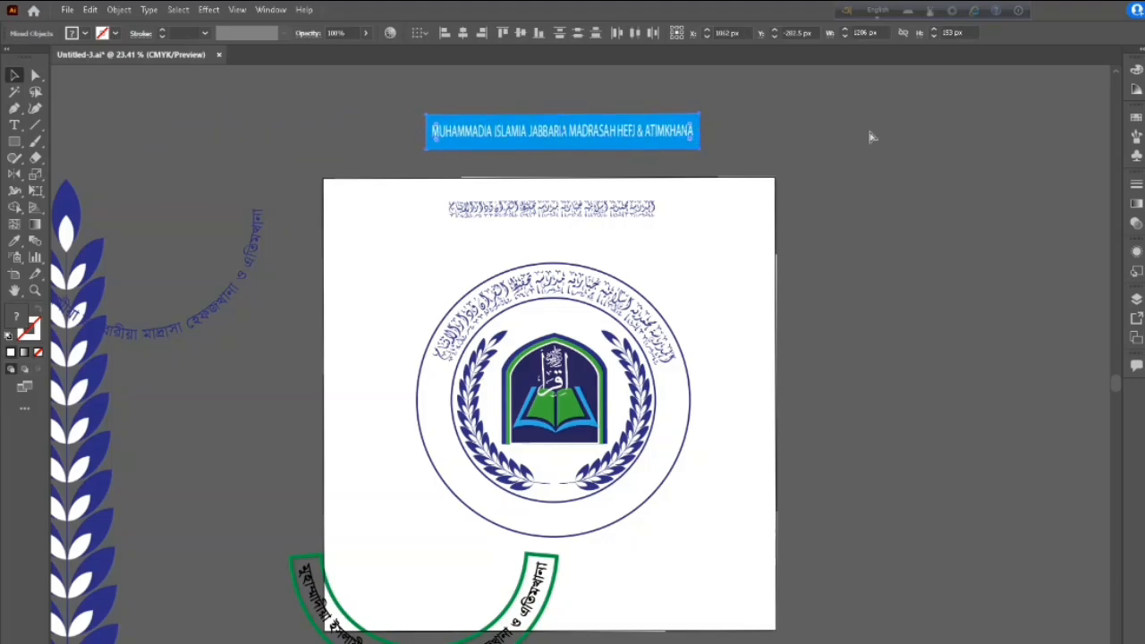
click(734, 112)
click(597, 130)
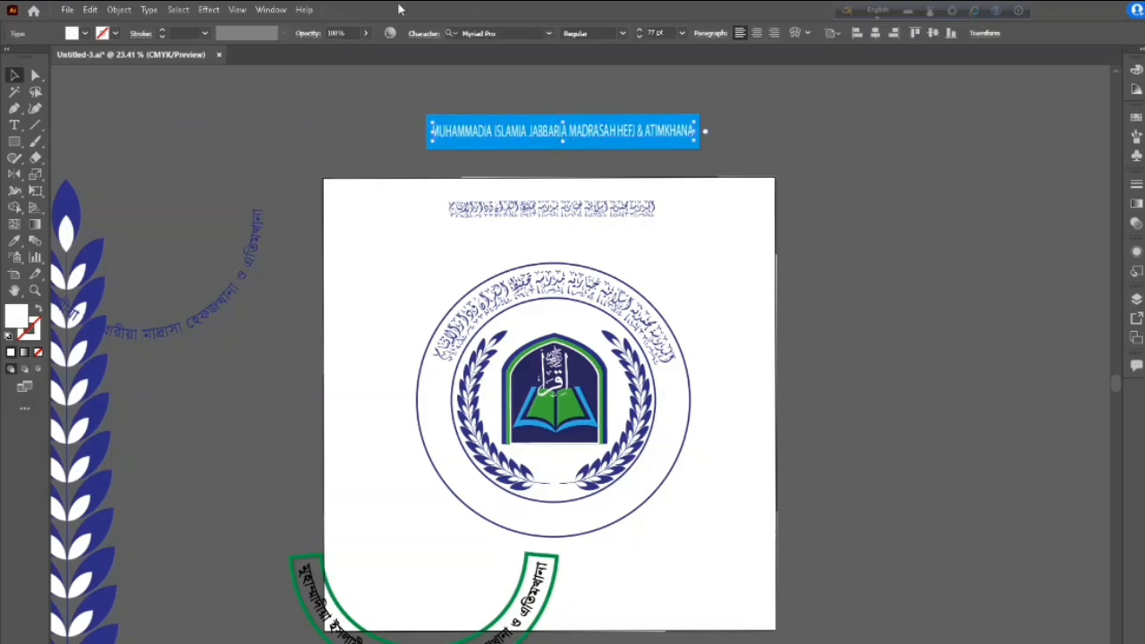
click(548, 33)
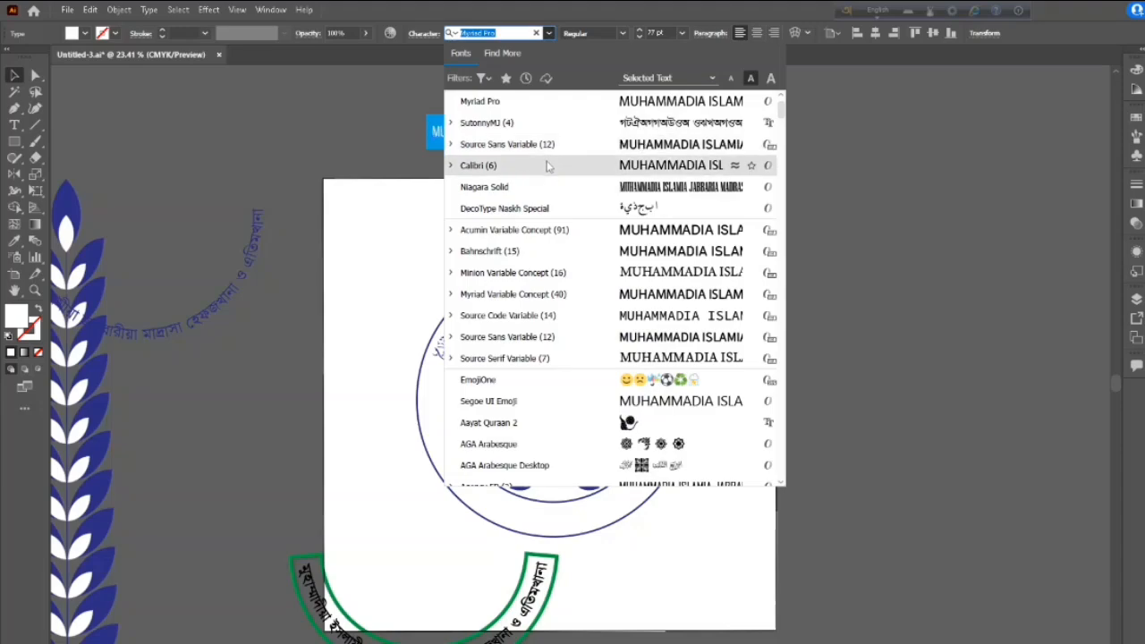
click(944, 136)
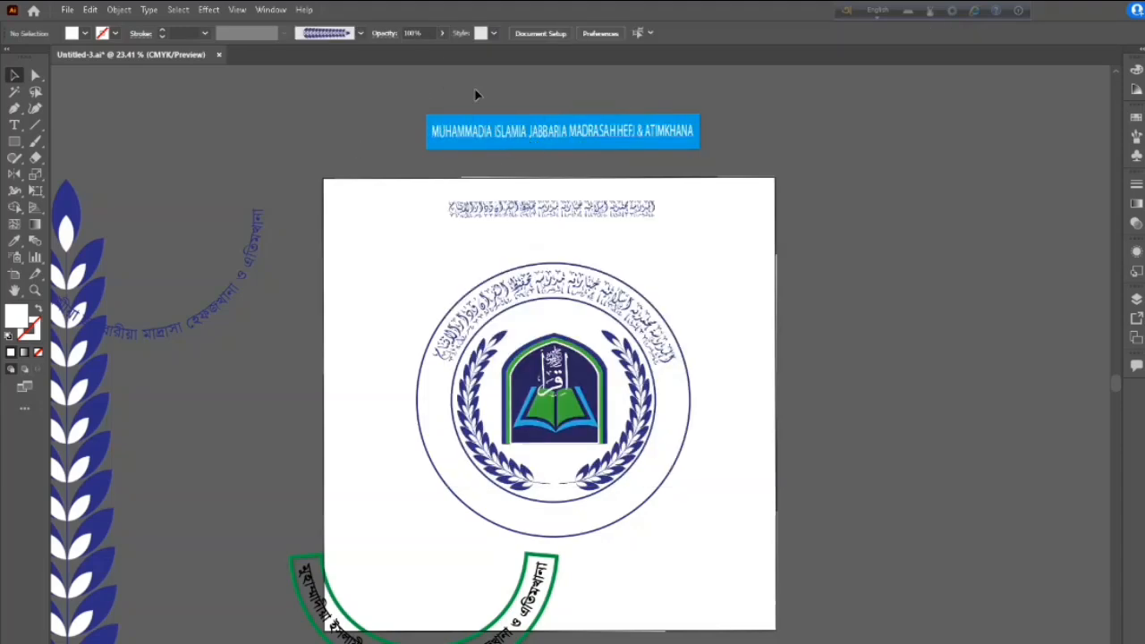
Move the blue banner and its text to the artboard's right edge and warp both with a horizontal Arc of -96% bend
drag(524, 141, 854, 358)
click(843, 297)
click(863, 361)
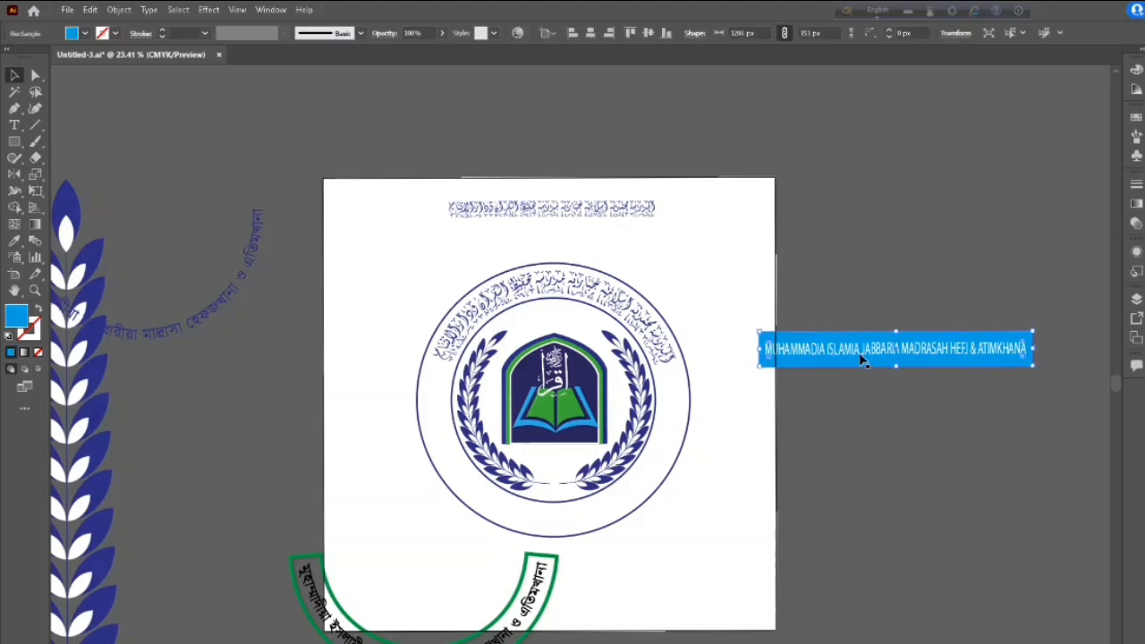
click(861, 352)
click(549, 34)
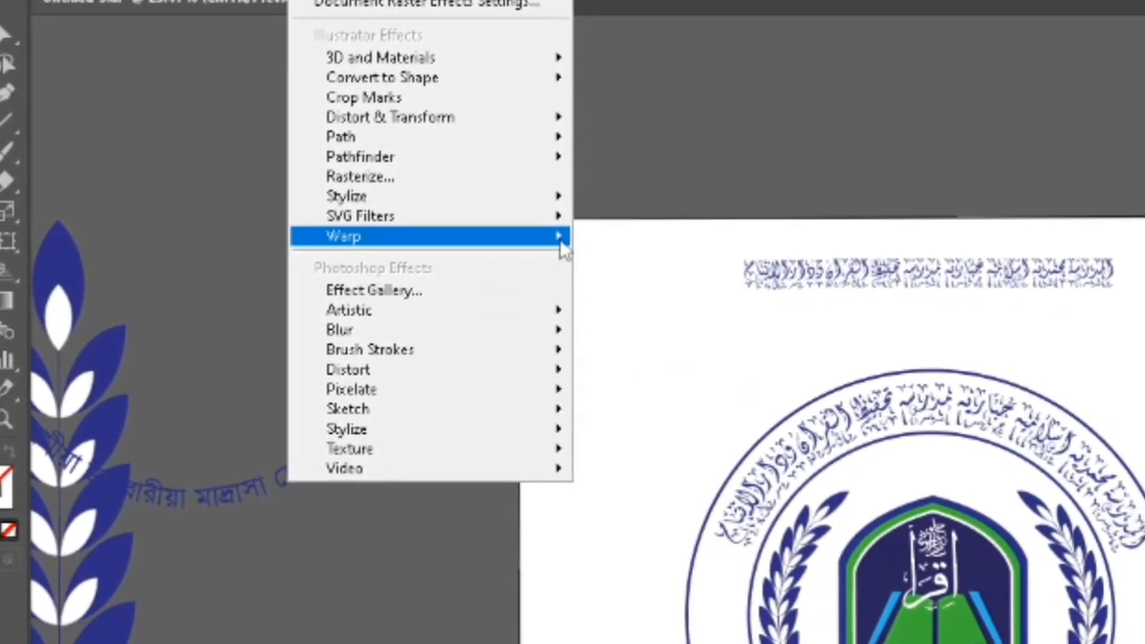
mouse_move(626, 348)
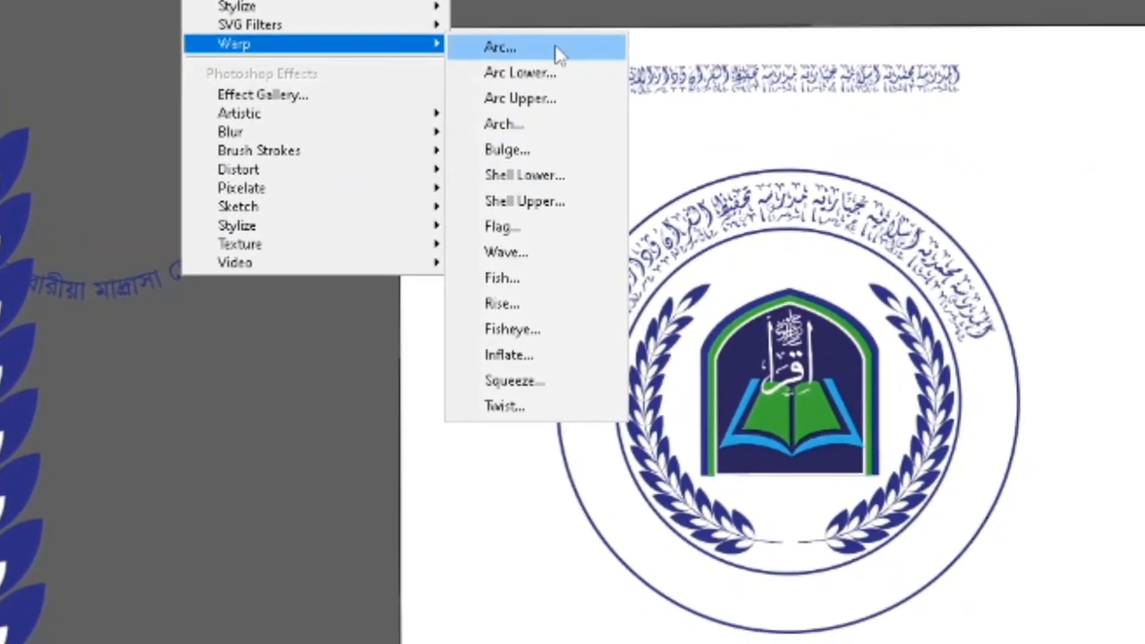
click(658, 178)
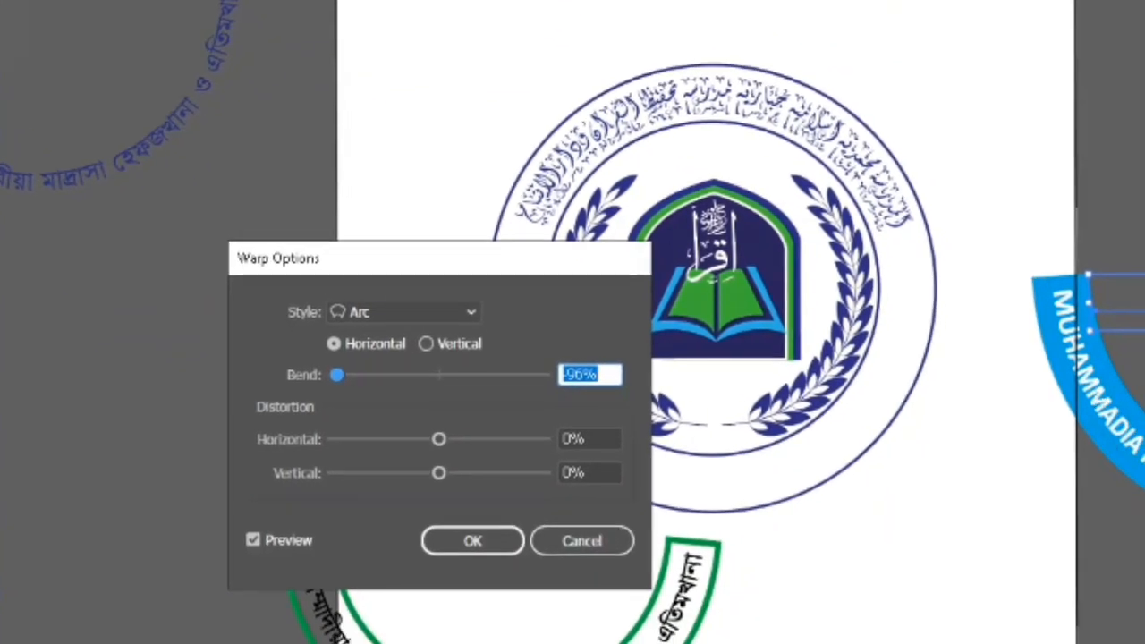
click(483, 539)
Move the curved blue banner onto the lower half of the ring so it fits between the inner and outer circles
drag(1144, 490, 773, 493)
drag(992, 276, 939, 301)
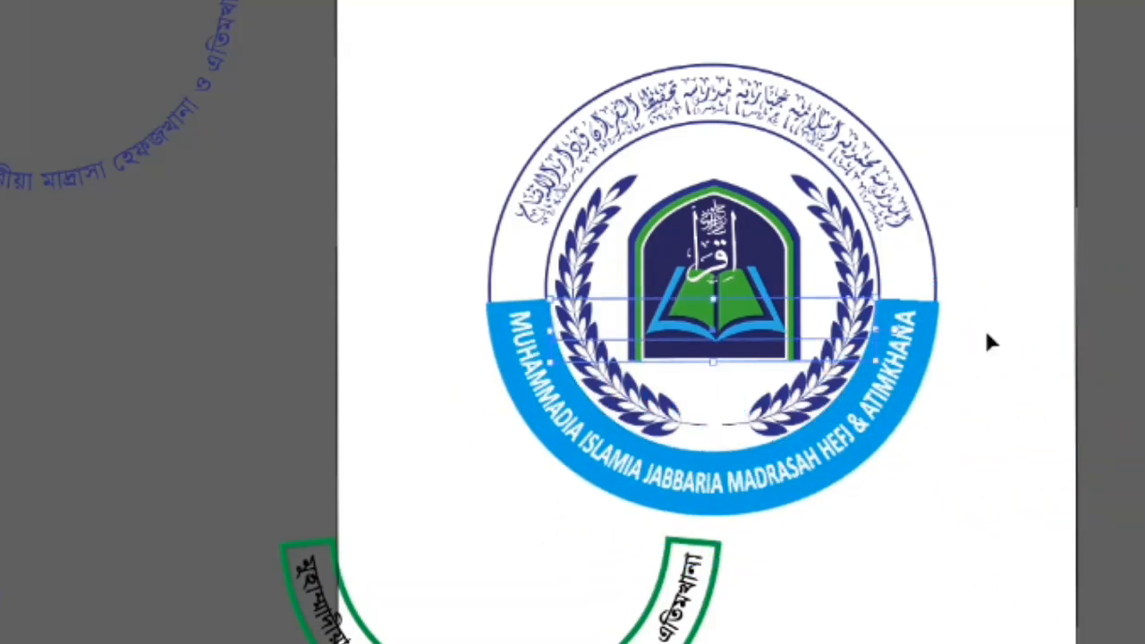
click(990, 334)
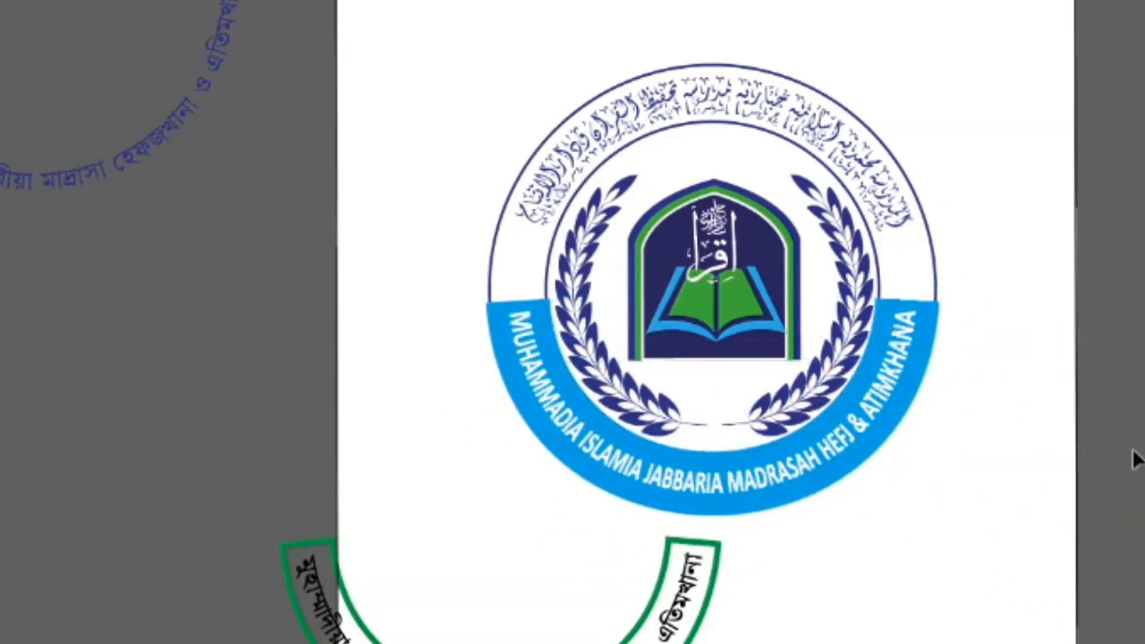